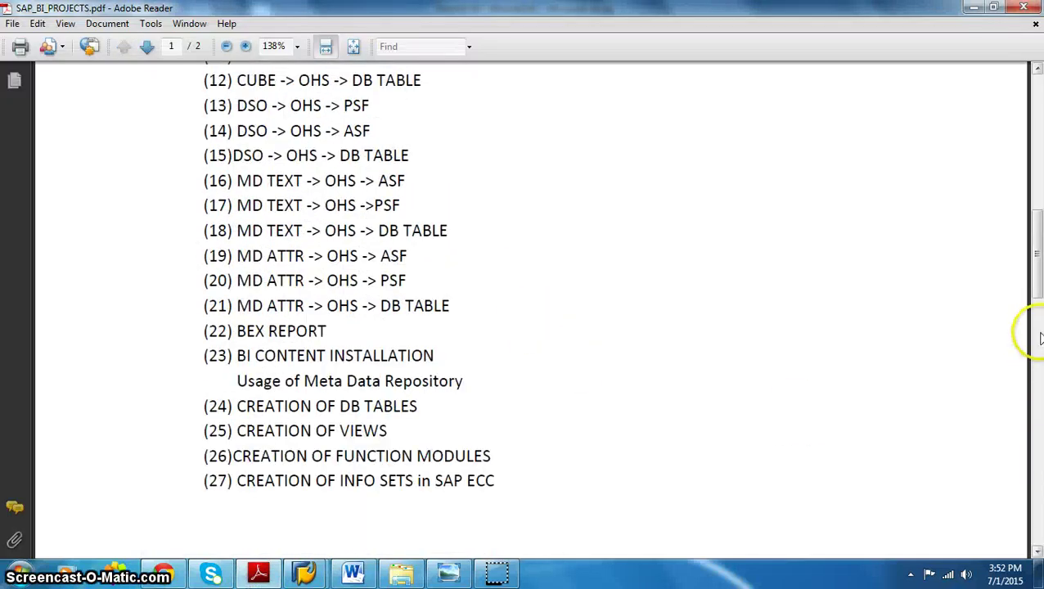
- Read SAP_BI_PROJECTS.pdf down to the interview topics, then minimize Adobe Reader to show the Word notes
left_click_drag(1036, 286, 1035, 107)
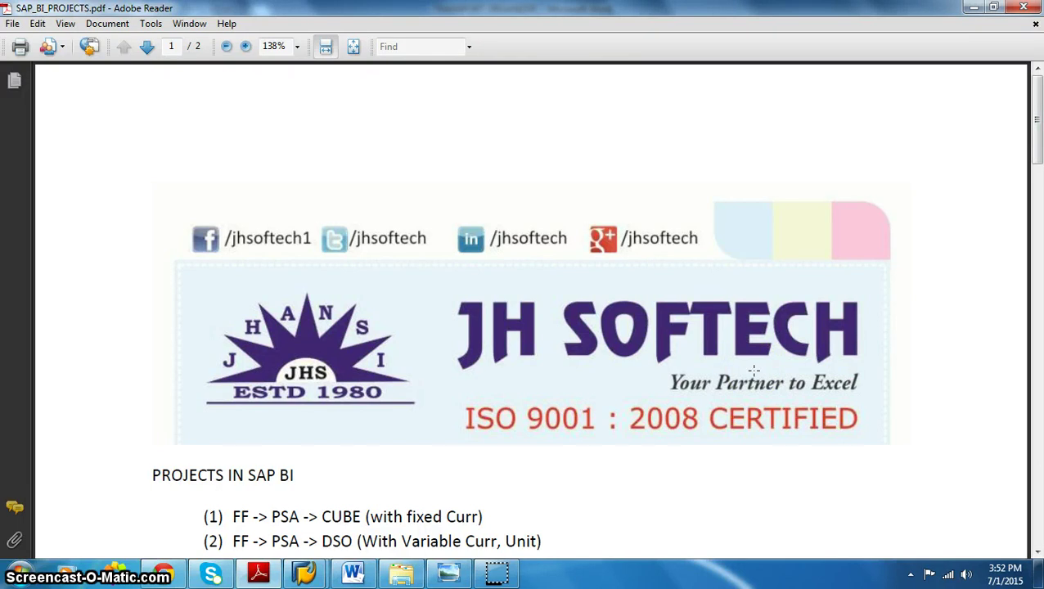
scroll(753, 370, "down", 3)
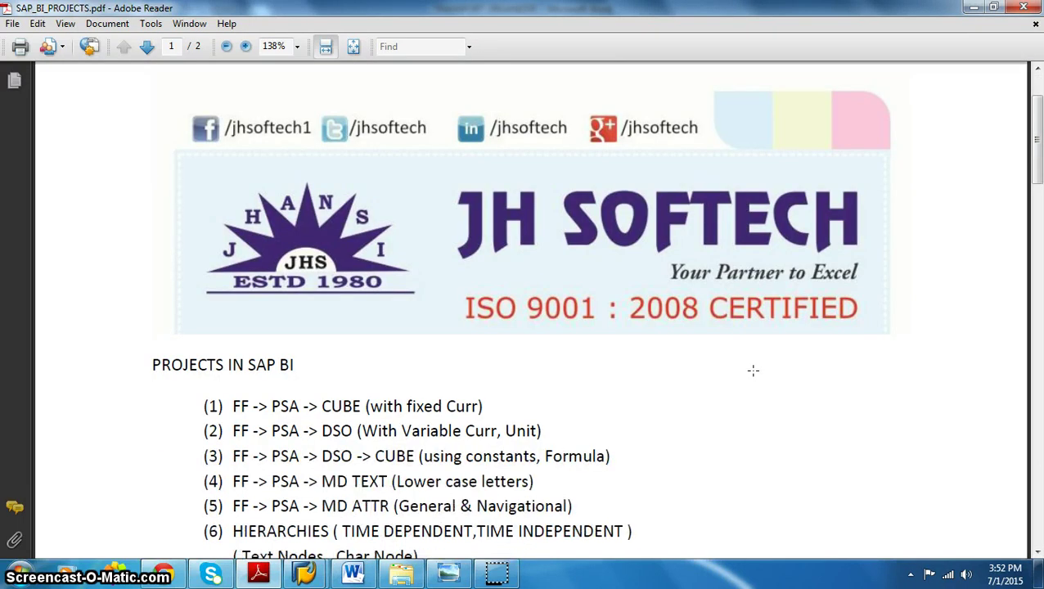
scroll(754, 370, "down", 20)
scroll(753, 370, "down", 20)
left_click(956, 129)
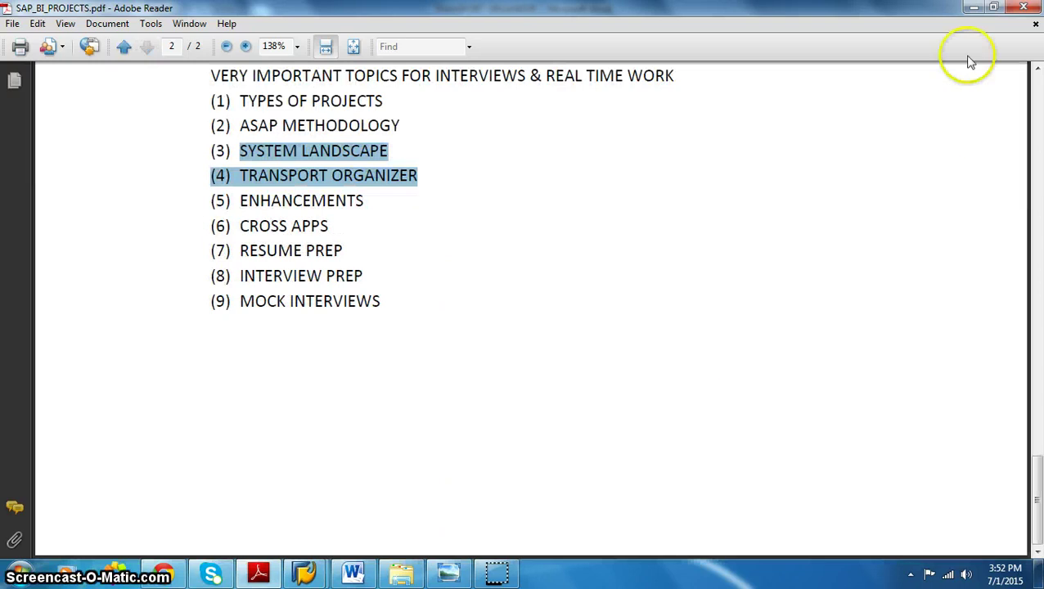
left_click(973, 7)
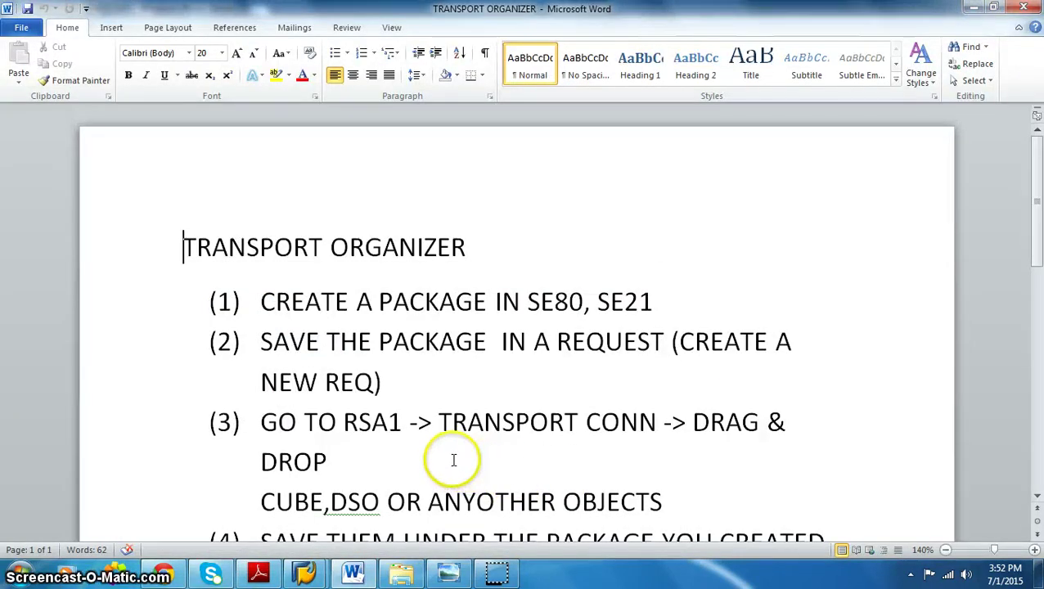
- Minimize the Word transport notes to reveal the SAP-BI-SYSTEMLANDSCAPE diagram in Photo Viewer
scroll(453, 459, "down", 2)
left_click(973, 7)
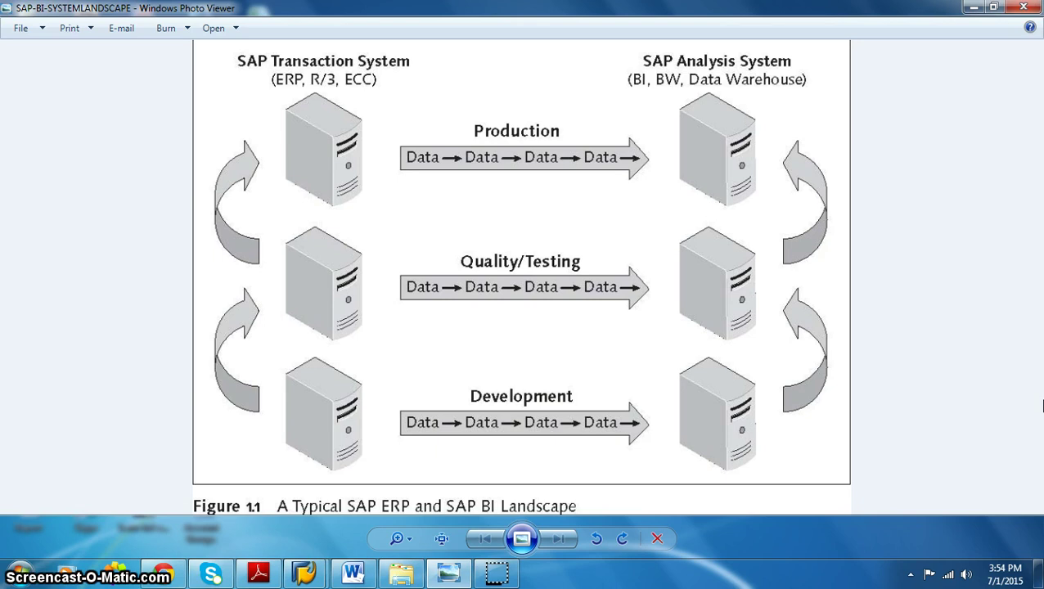
- Close the landscape diagram in Windows Photo Viewer
left_click(1022, 7)
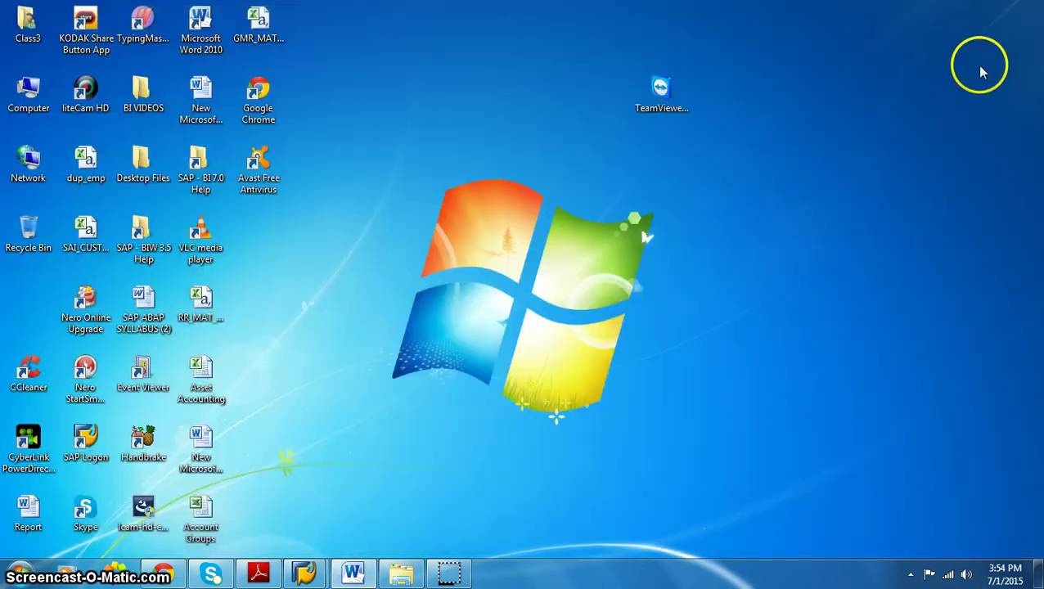
- Restore the Word notes and type CTS100 a few lines below step (6)
left_click(351, 571)
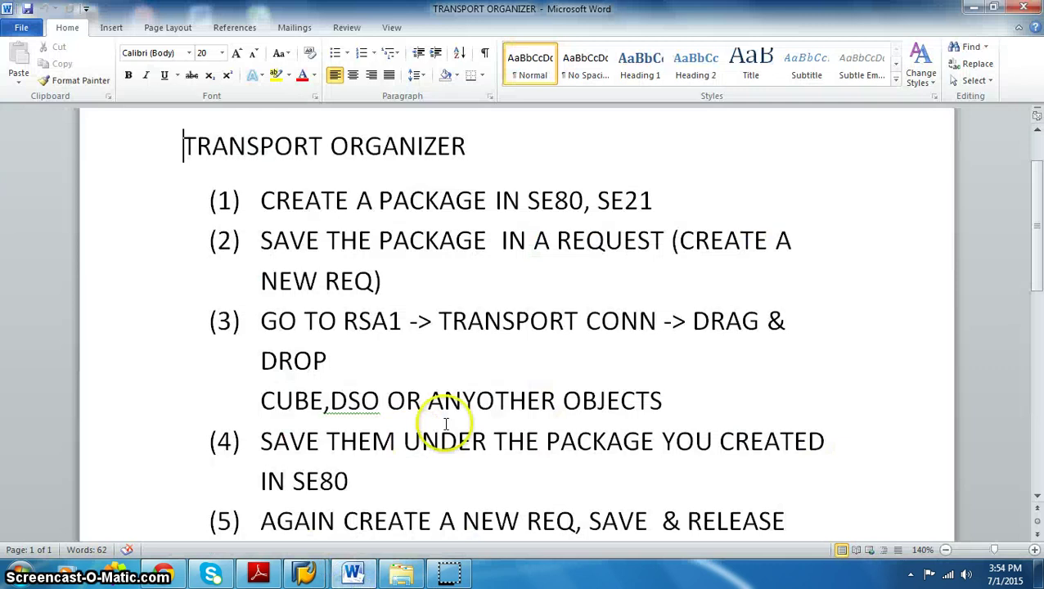
scroll(431, 418, "down", 5)
scroll(446, 423, "up", 3)
left_click(843, 415)
key("Return")
key("Return")
key("Return")
key("Return")
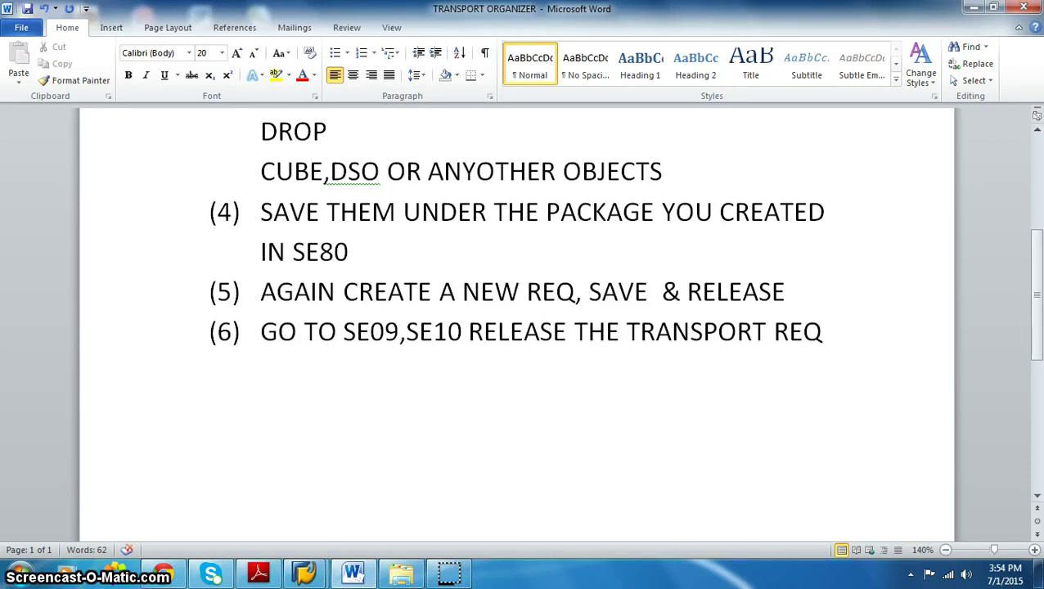
type("CTS")
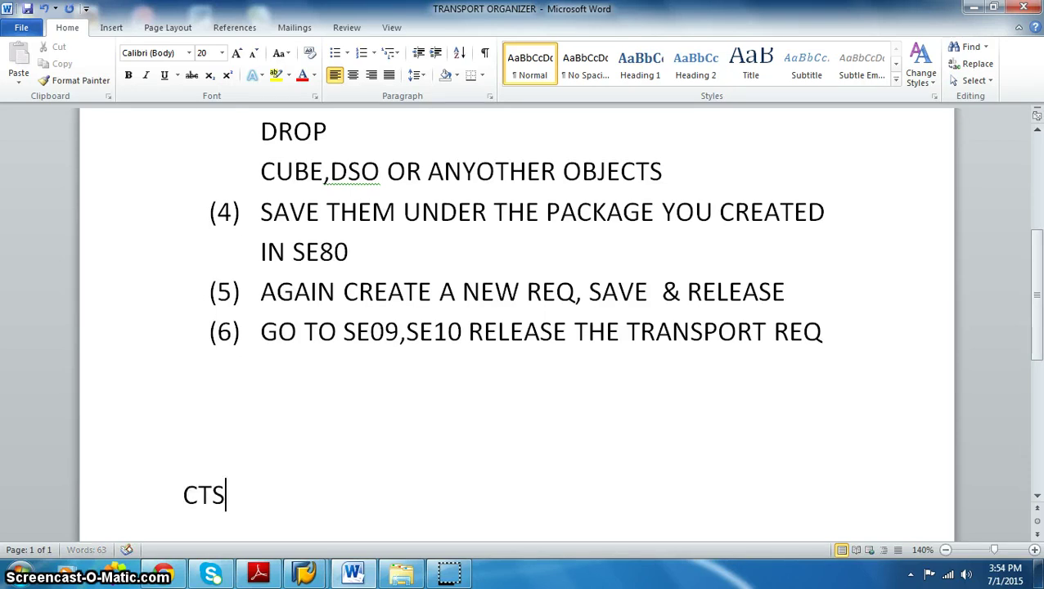
type("100")
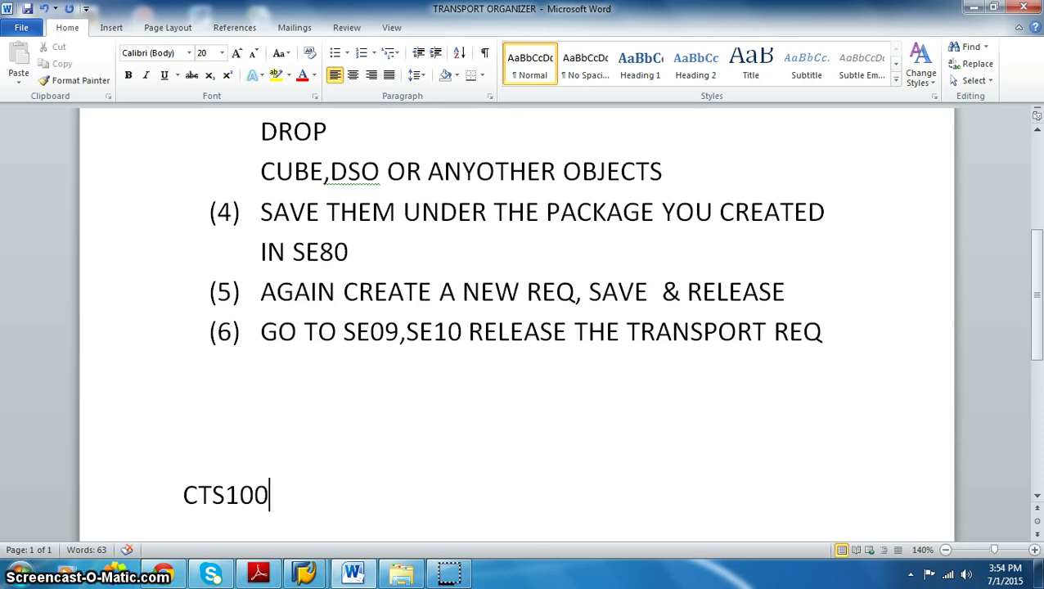
- Review the notes, briefly selecting and deselecting the TRANSPORT ORGANIZER title
scroll(843, 419, "up", 6)
scroll(843, 419, "down", 3)
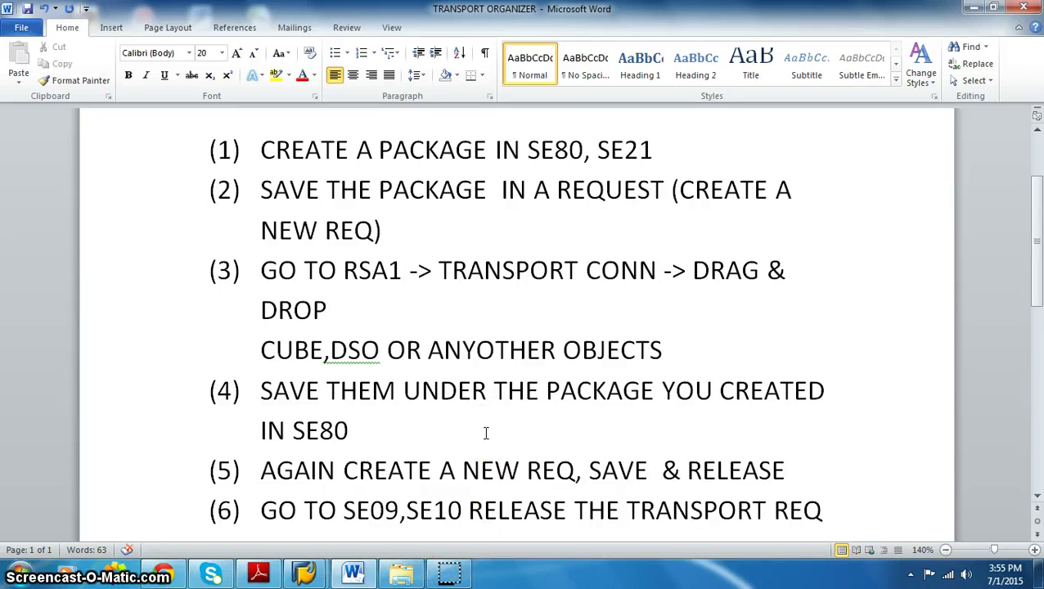
scroll(485, 433, "up", 3)
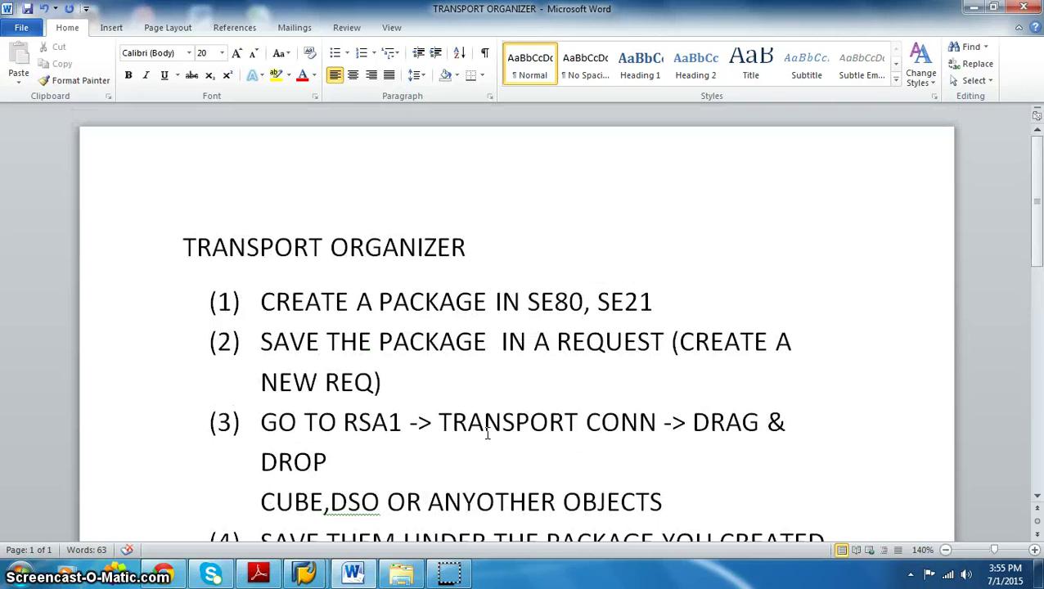
left_click_drag(182, 248, 472, 250)
left_click(496, 263)
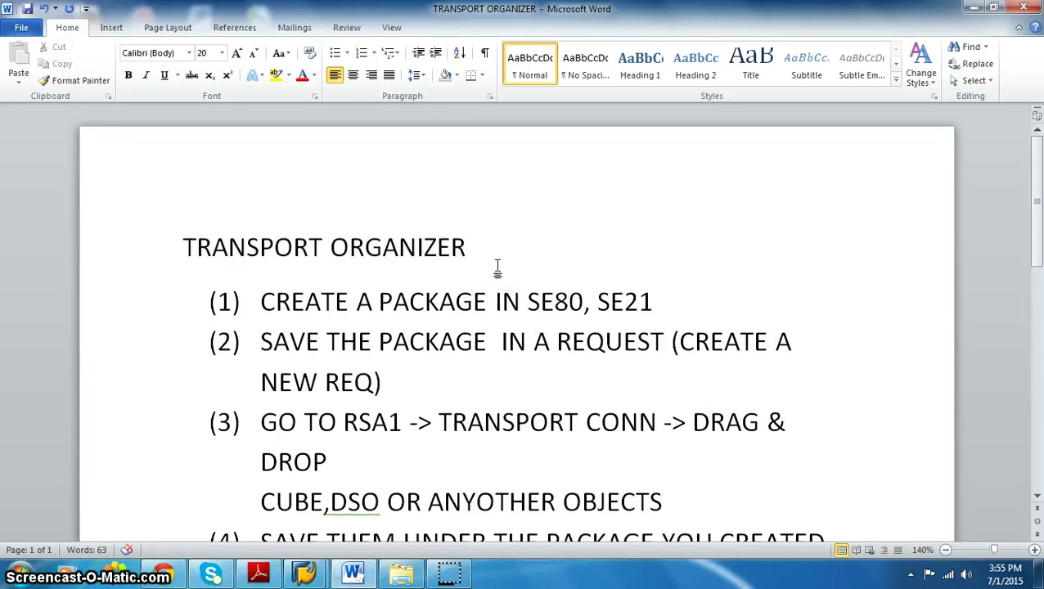
scroll(491, 262, "down", 10)
- Add a 'Pack $tmp' line two lines below CTS100, fixing the mistyped letters
scroll(478, 261, "down", 3)
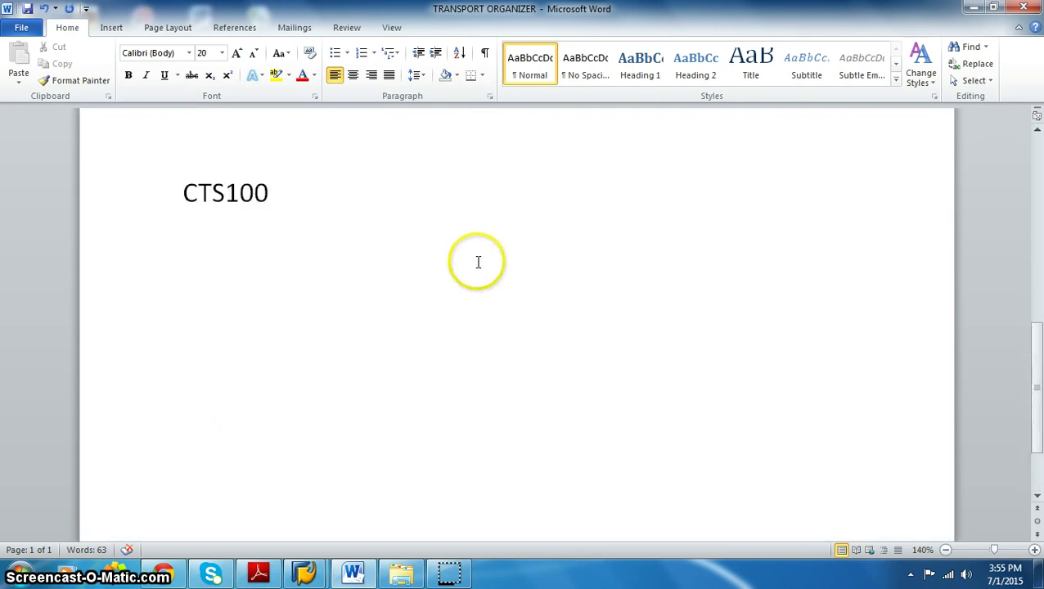
left_click(314, 204)
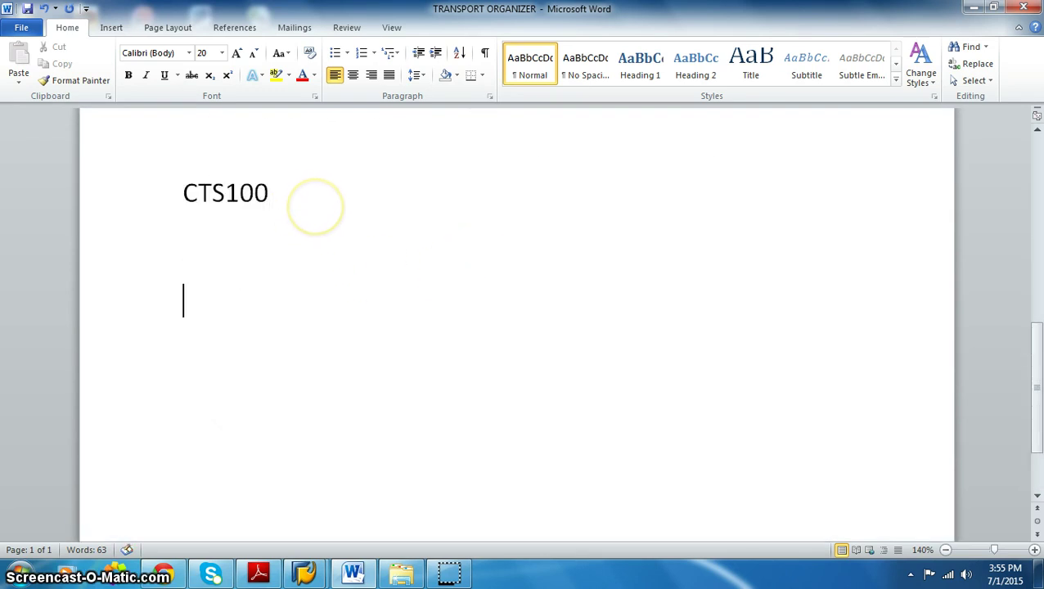
key("Return")
key("Return")
type("$tmp")
key("Left")
key("Left")
key("Left")
key("Left")
key("Left")
type("pA")
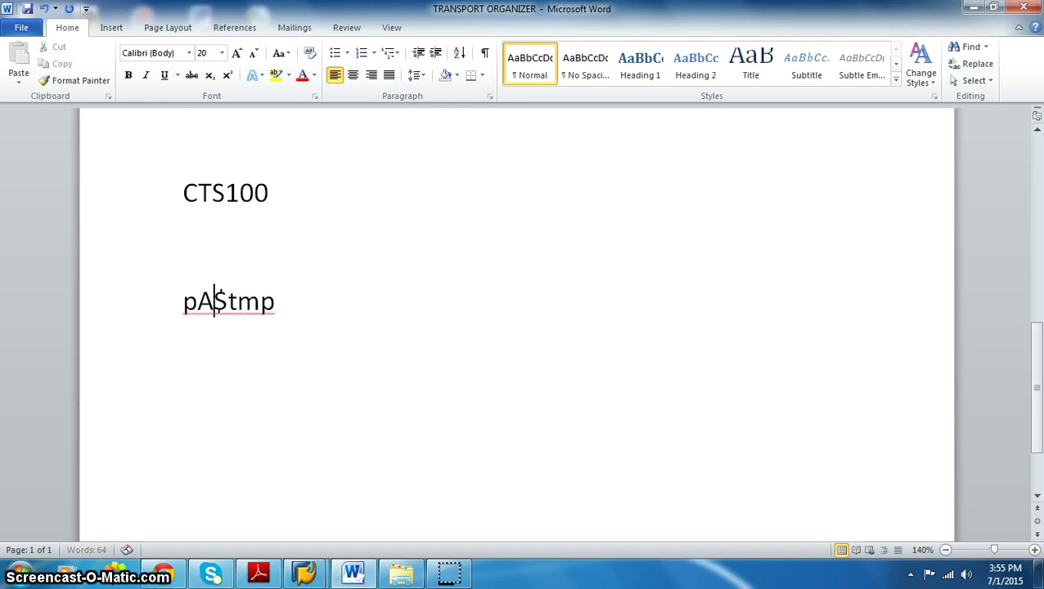
key("BackSpace")
key("BackSpace")
type("Pack")
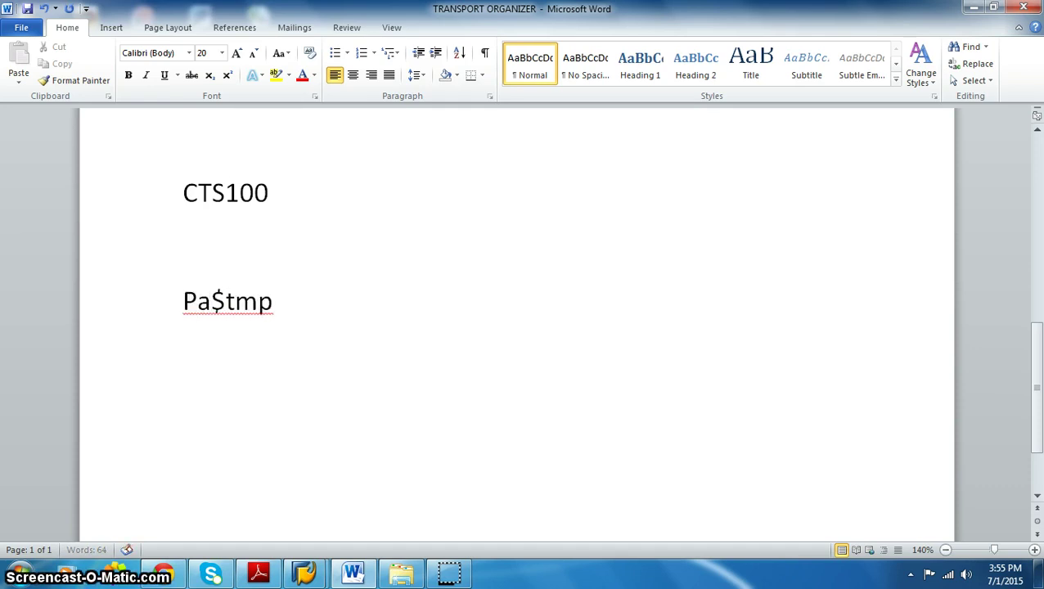
- Review the updated notes and minimize Word to the taskbar
scroll(318, 208, "up", 10)
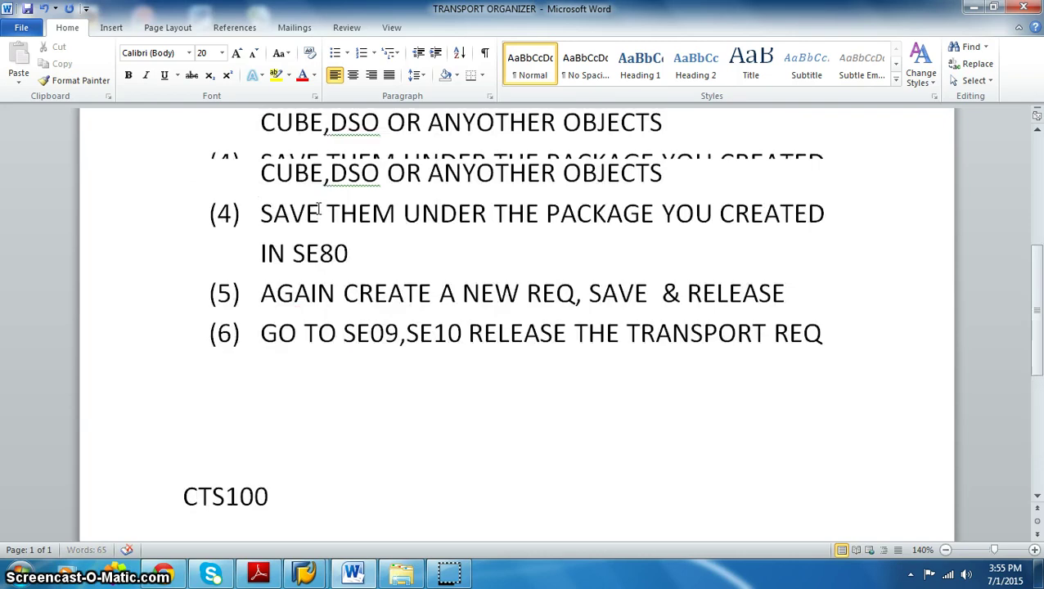
scroll(318, 208, "down", 1)
scroll(318, 209, "down", 1)
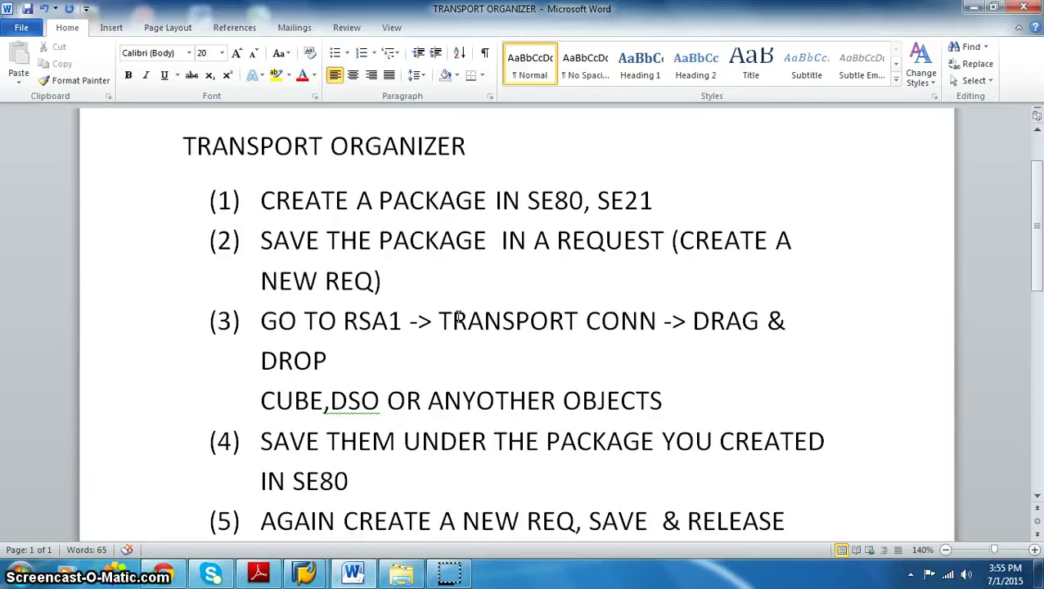
scroll(458, 318, "down", 3)
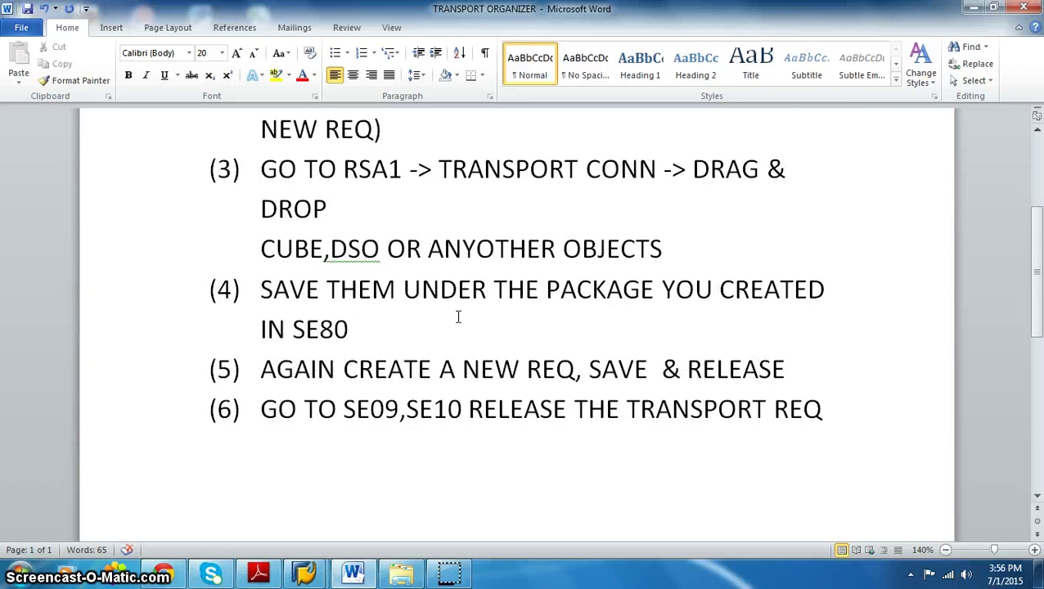
left_click(974, 7)
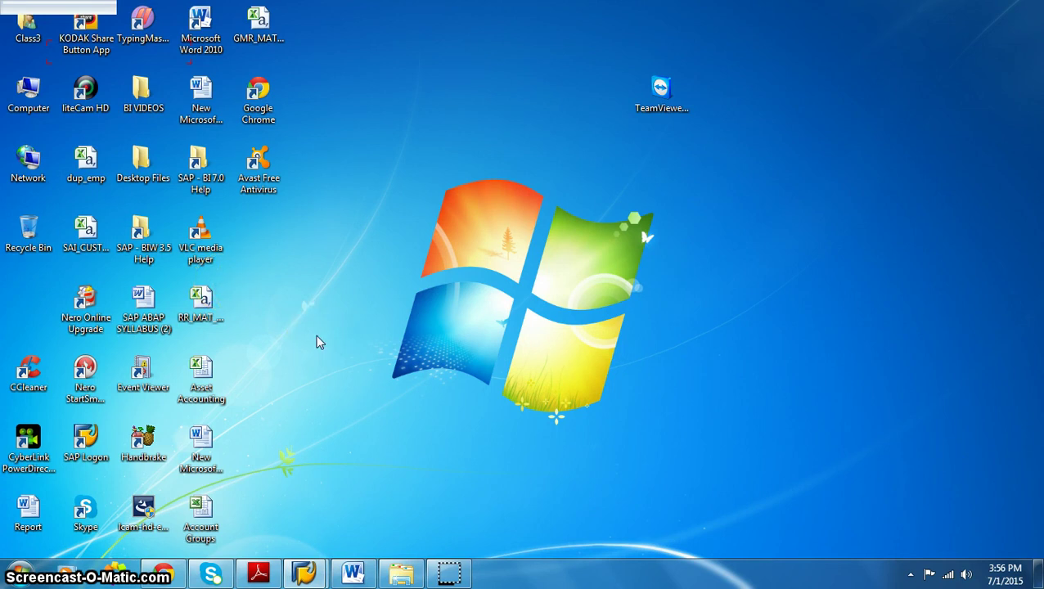
- Bring up SAP Easy Access and run transaction se80 to open the Object Navigator
mouse_move(317, 575)
left_click(448, 573)
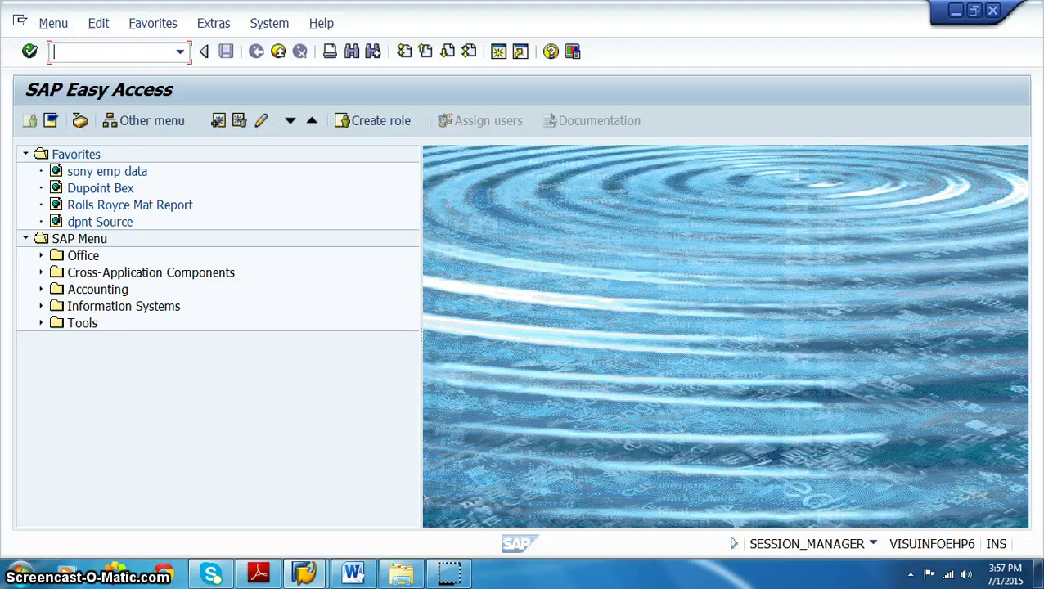
type("se80")
key("Return")
left_click(326, 379)
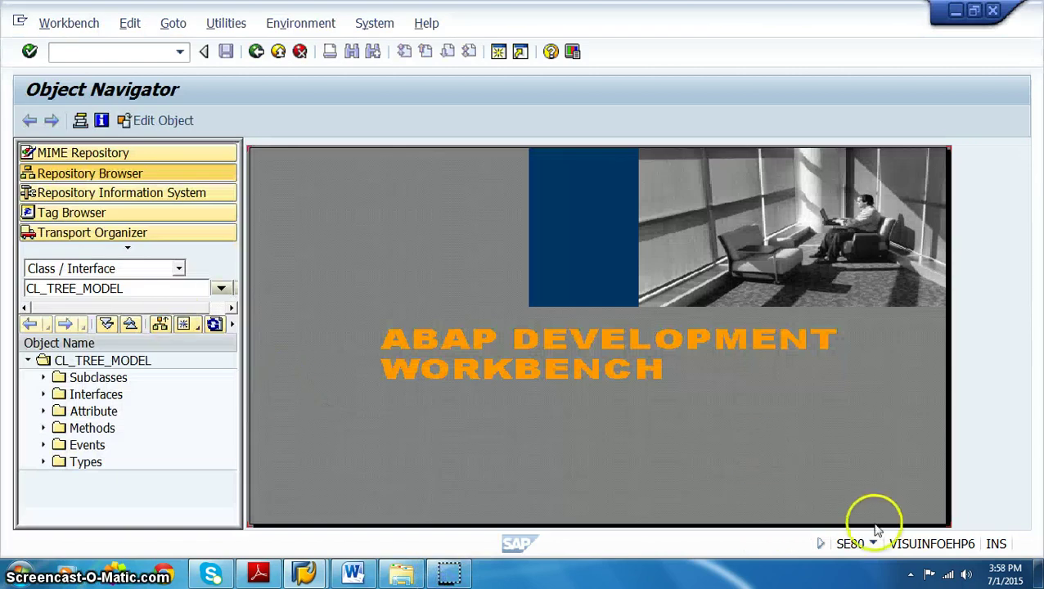
- Check the session's system information, then switch the Repository Browser to packages
left_click(872, 544)
left_click(626, 455)
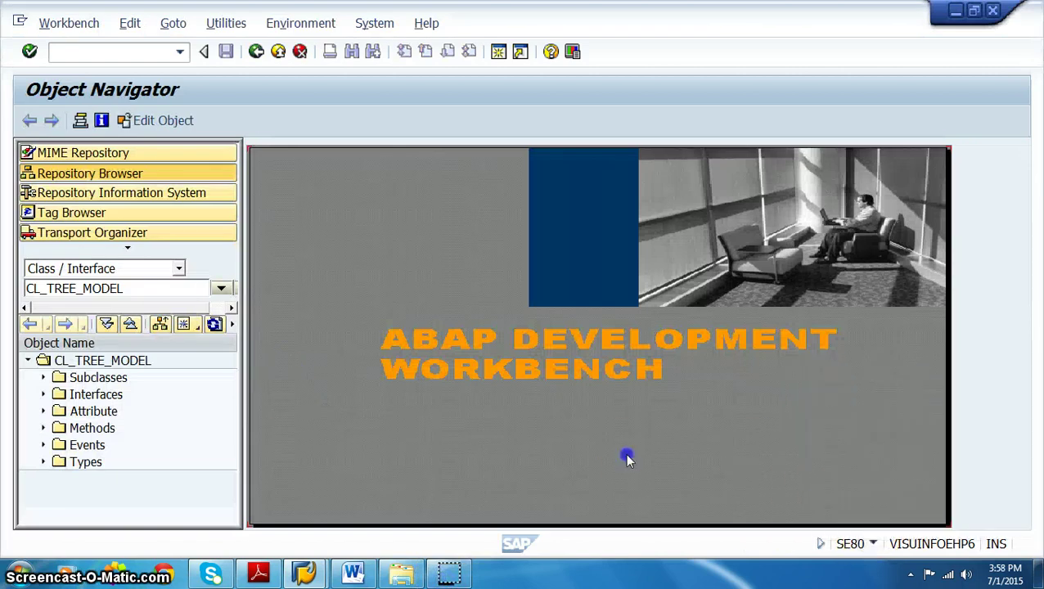
left_click(178, 268)
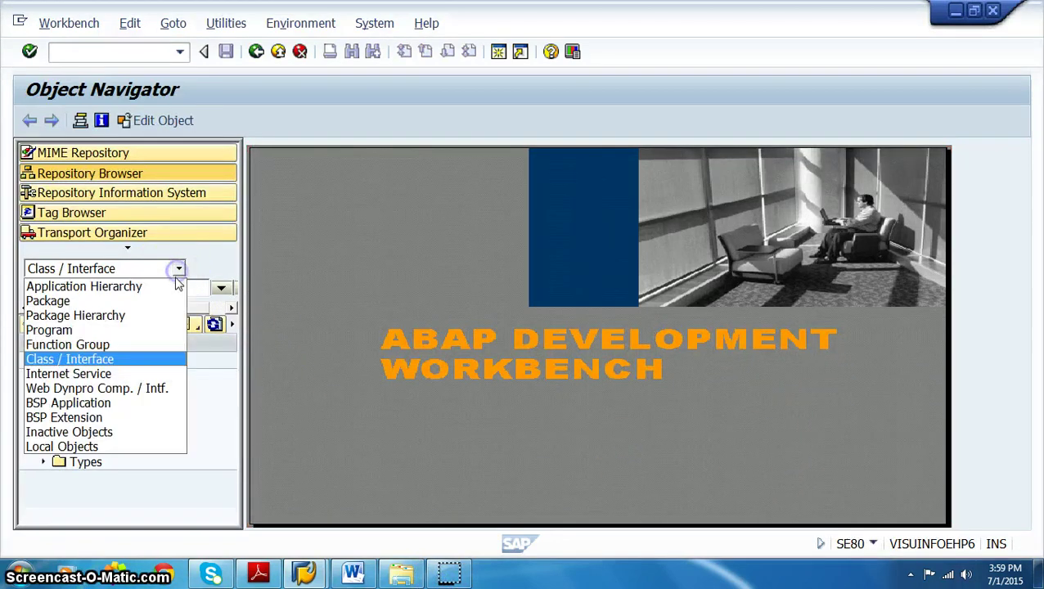
left_click(90, 301)
- Look up package ZJHS087 and confirm creating it to get its creation form
left_click(155, 289)
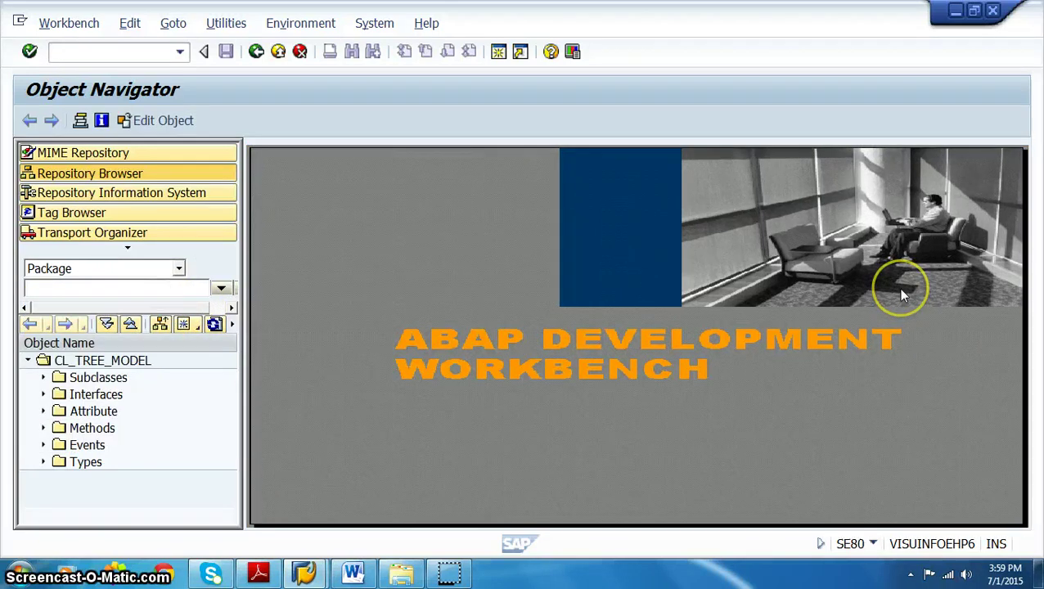
type("zjh")
type("s087")
key("Return")
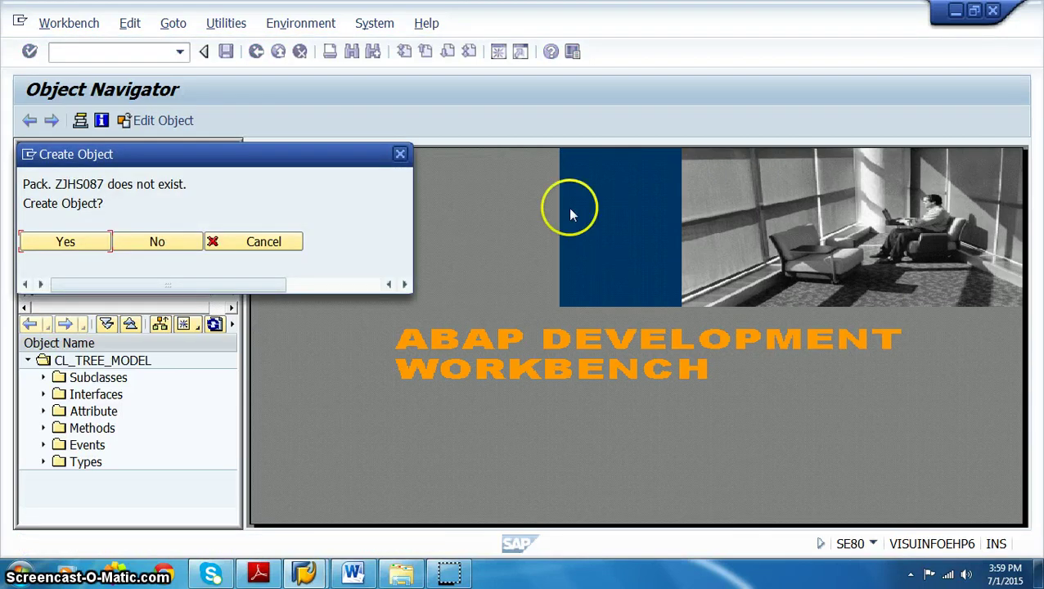
left_click(69, 243)
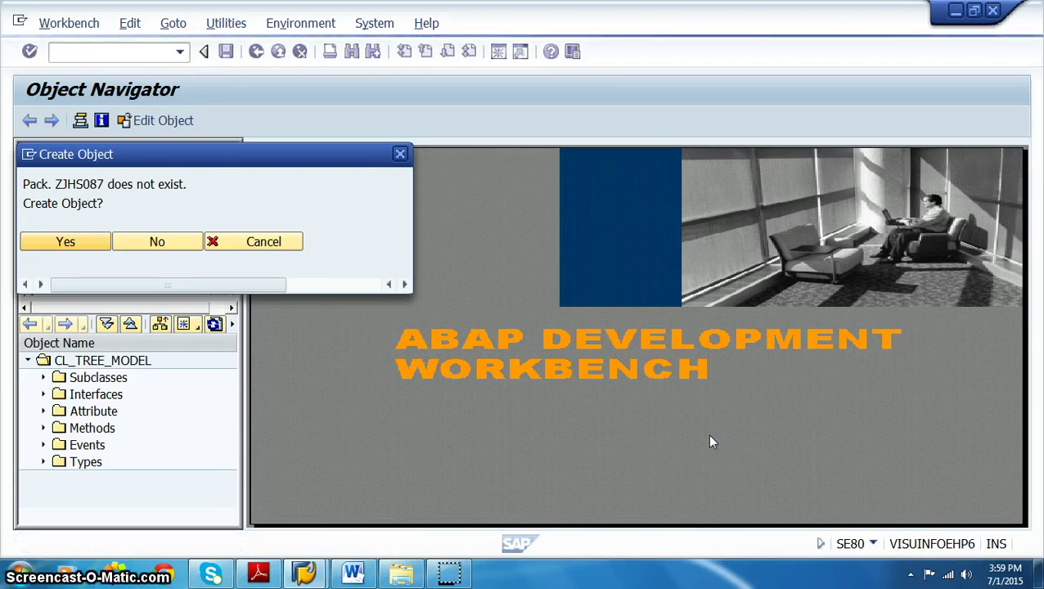
key("Return")
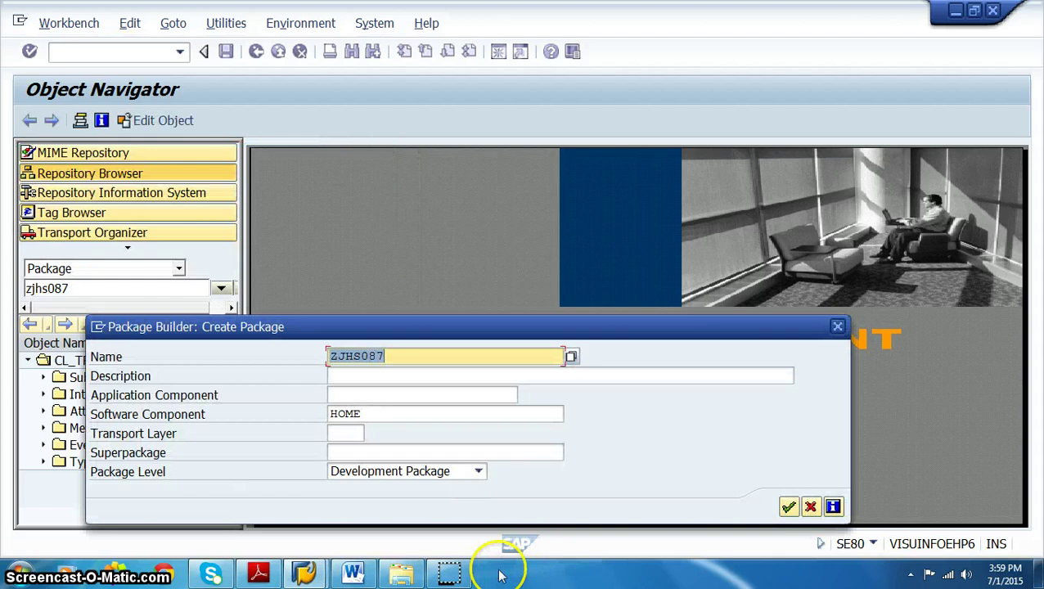
- Enter 'JHS Group' as the ZJHS087 package description and save
left_click(396, 374)
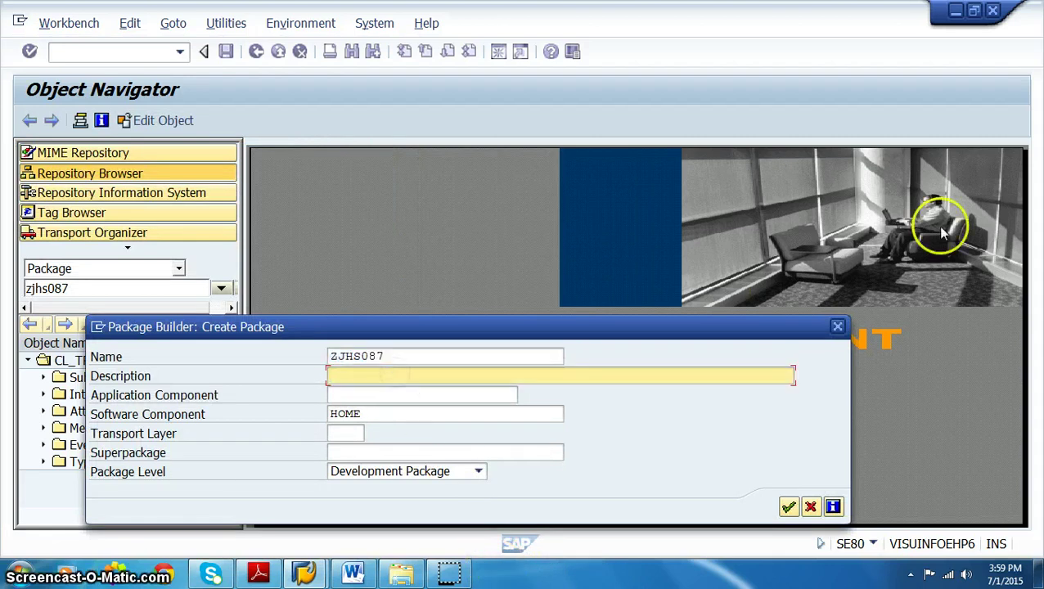
type("JHS")
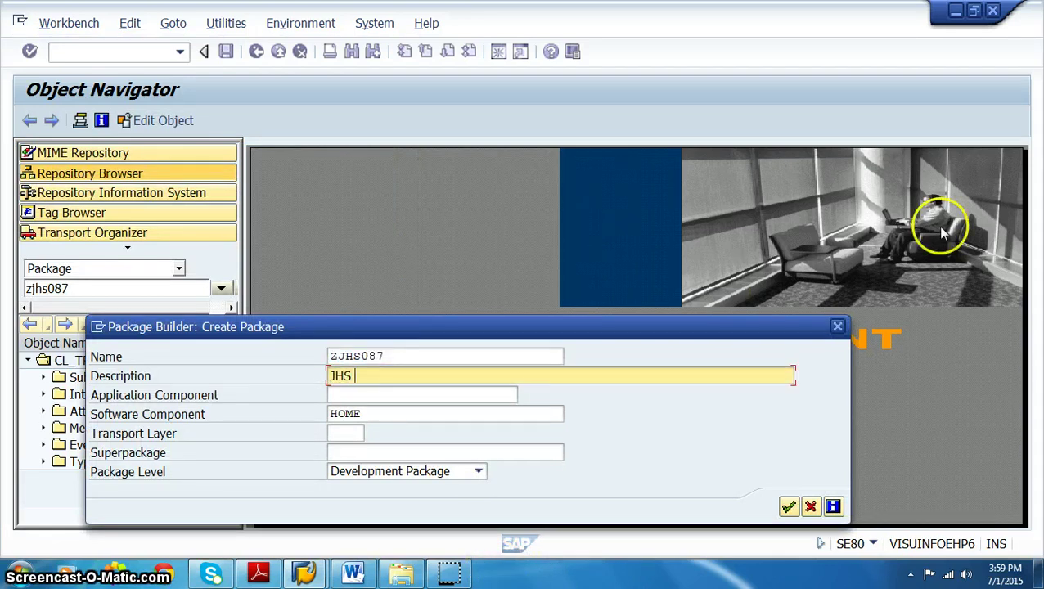
type(" Group")
key("Return")
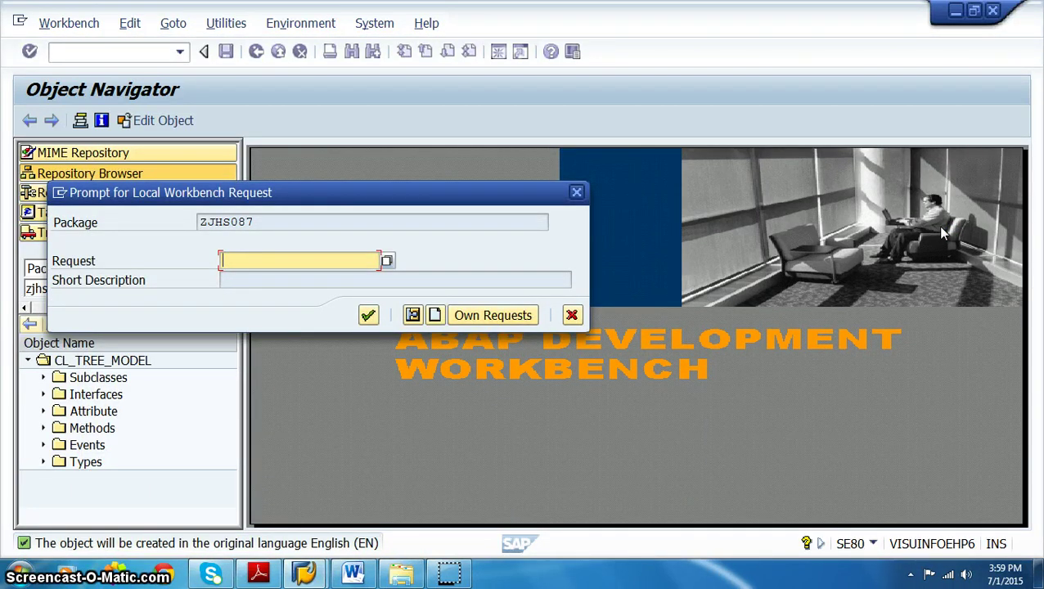
- Create workbench request B73K900002 with description 'New REq for SAP BI' and confirm it for ZJHS087
left_click(436, 316)
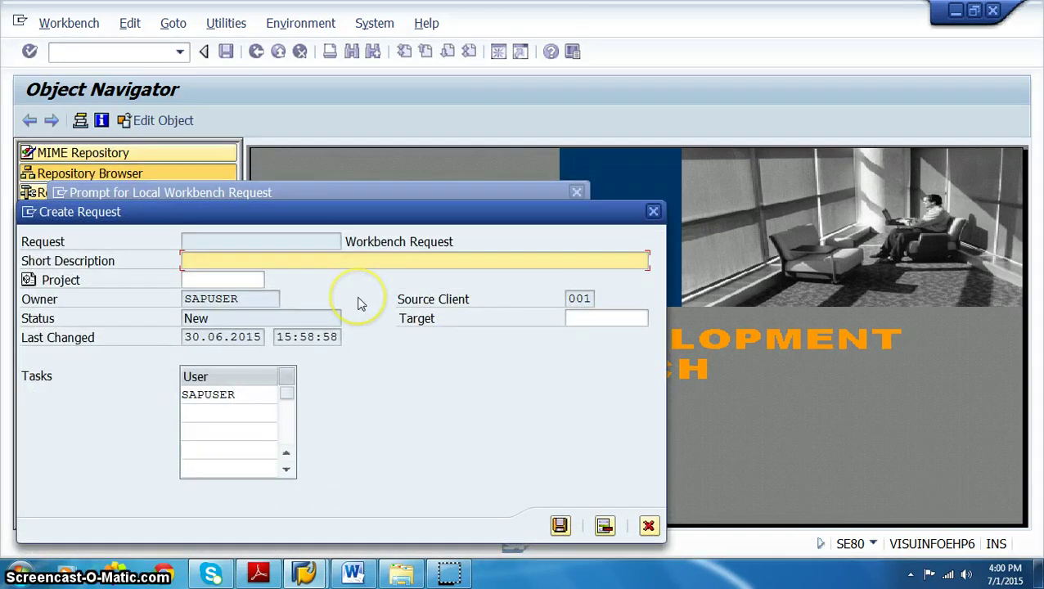
type("New REq for SAP BI")
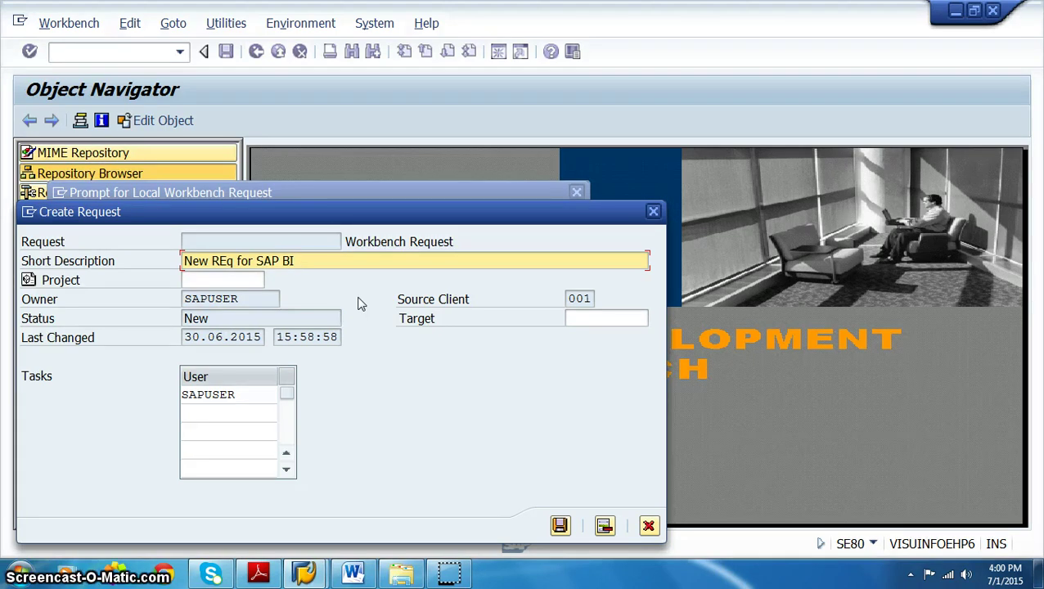
key("Return")
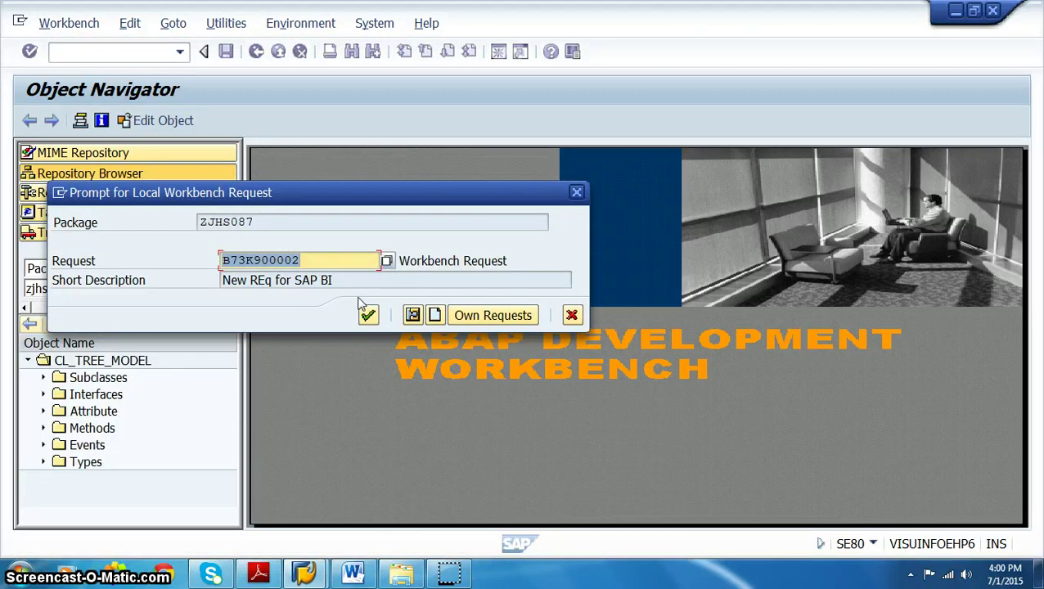
key("Return")
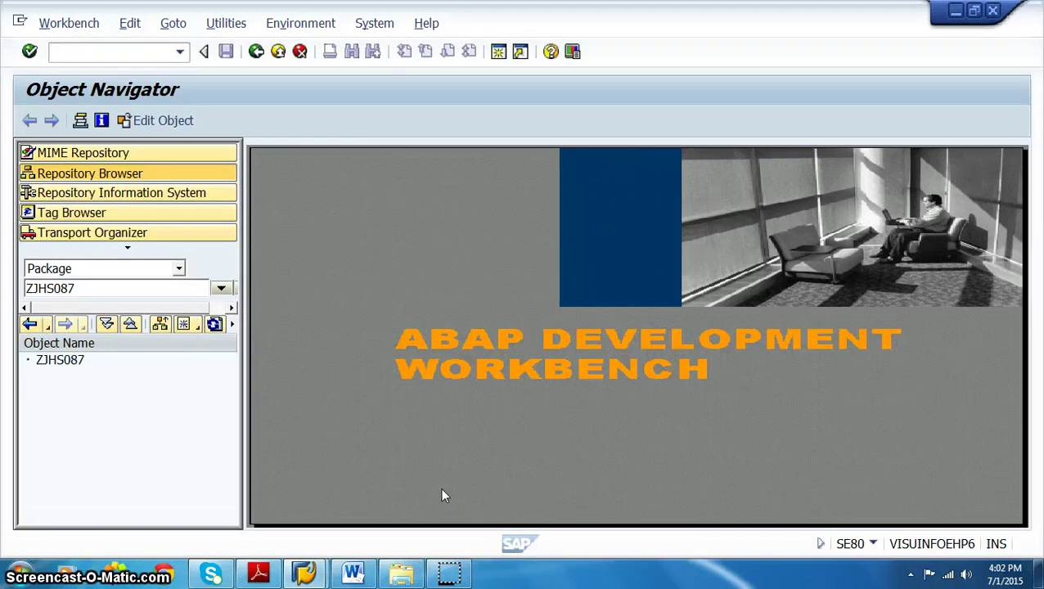
- Switch to the Object Navigator window and close it with Alt+F4 to reach SAP Easy Access
left_click(304, 573)
left_click(402, 514)
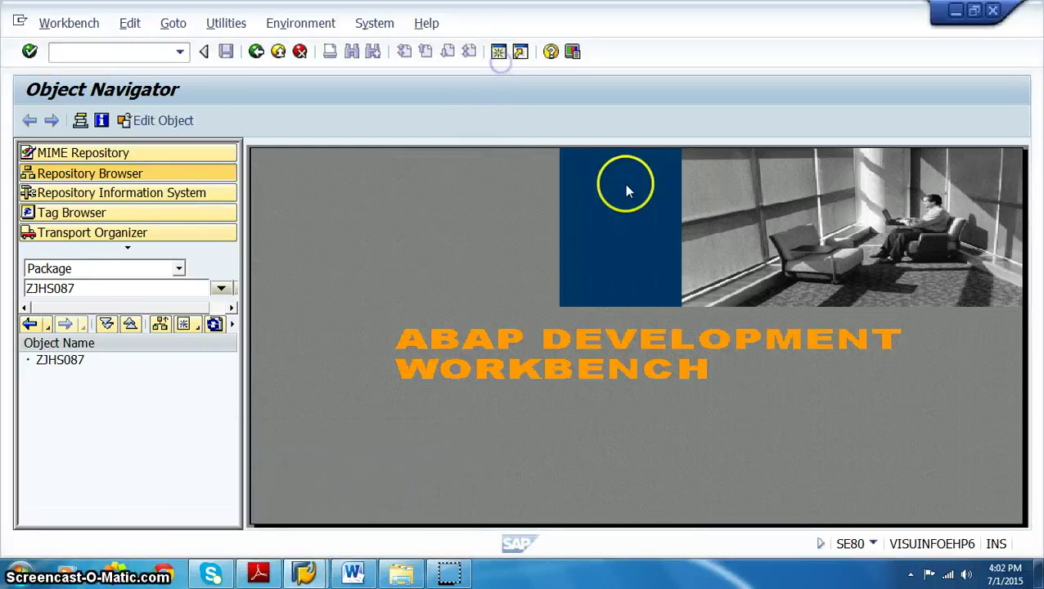
key("alt+F4")
- Launch rsa1 and switch the Data Warehousing Workbench to the Transport Connection area
type("rsa")
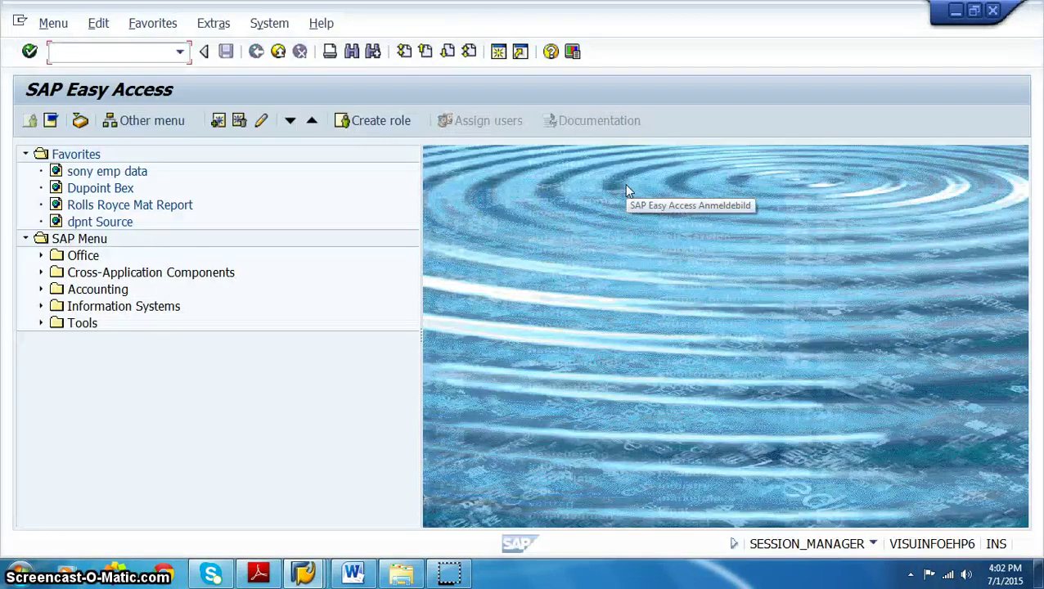
type("1")
key("Return")
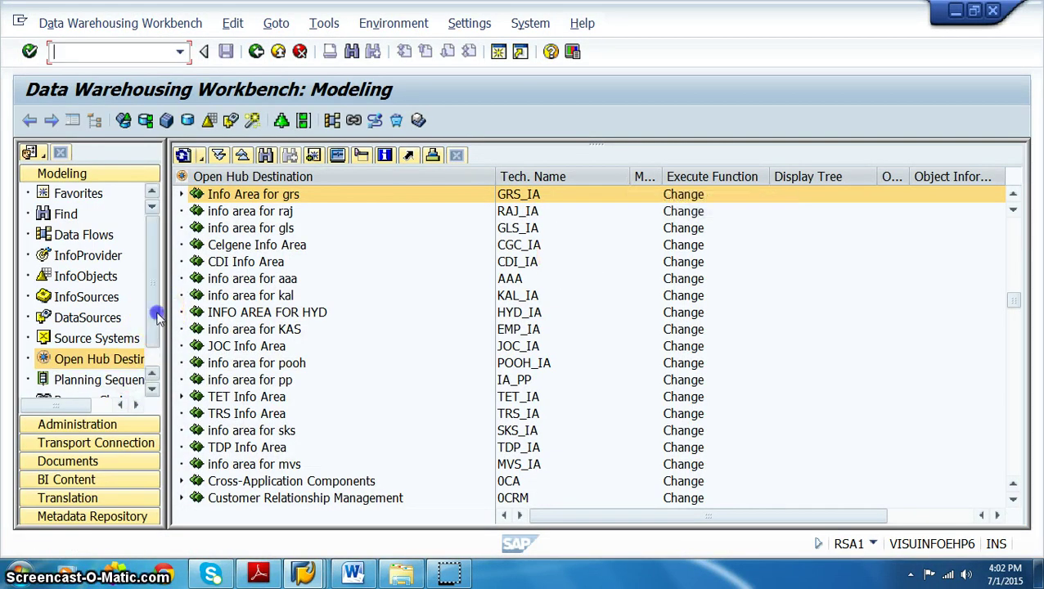
left_click(158, 371)
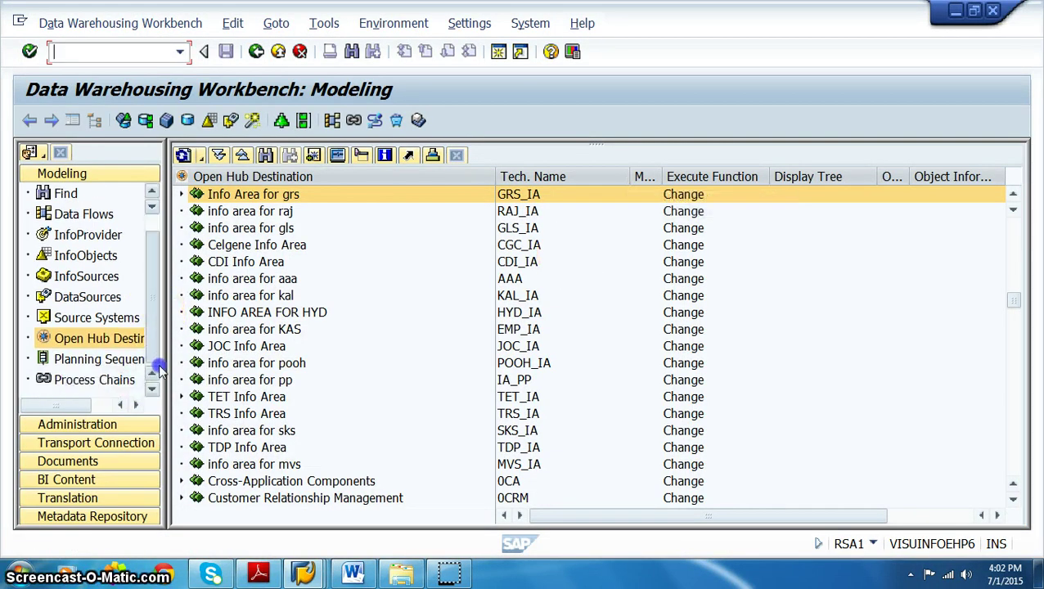
left_click(100, 443)
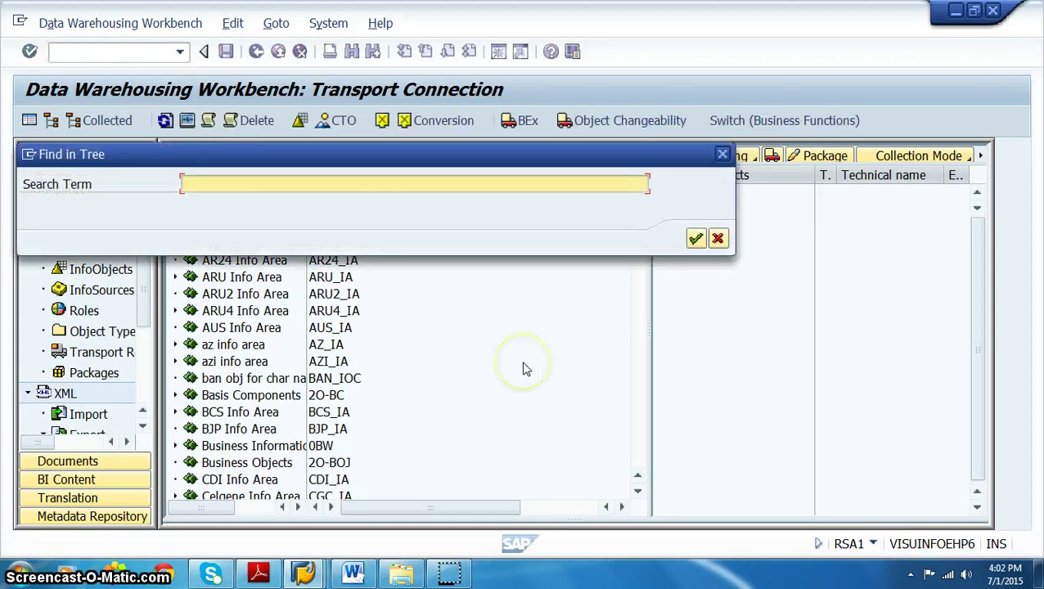
- Find jh5 in the object tree and add cube JH5_CU to Collected objects
key("Return")
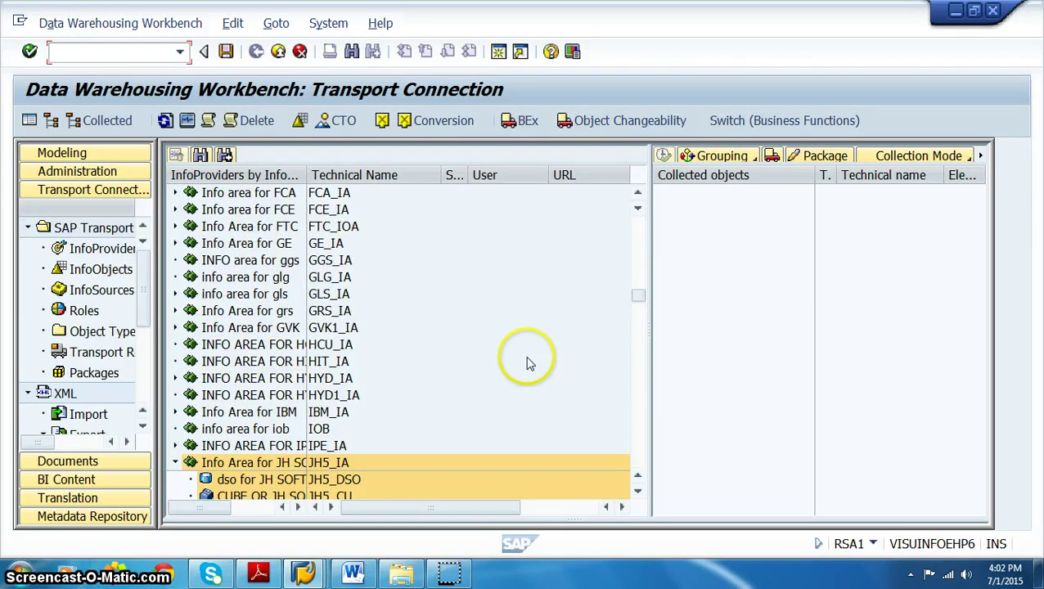
left_click(638, 491)
left_click(638, 490)
left_click(346, 430)
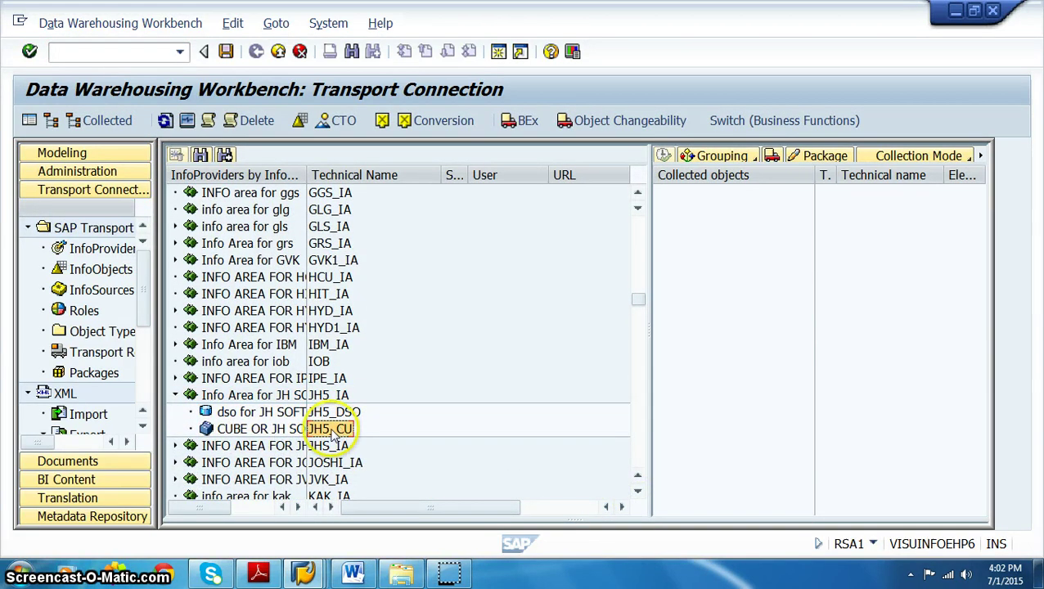
left_click_drag(293, 429, 688, 397)
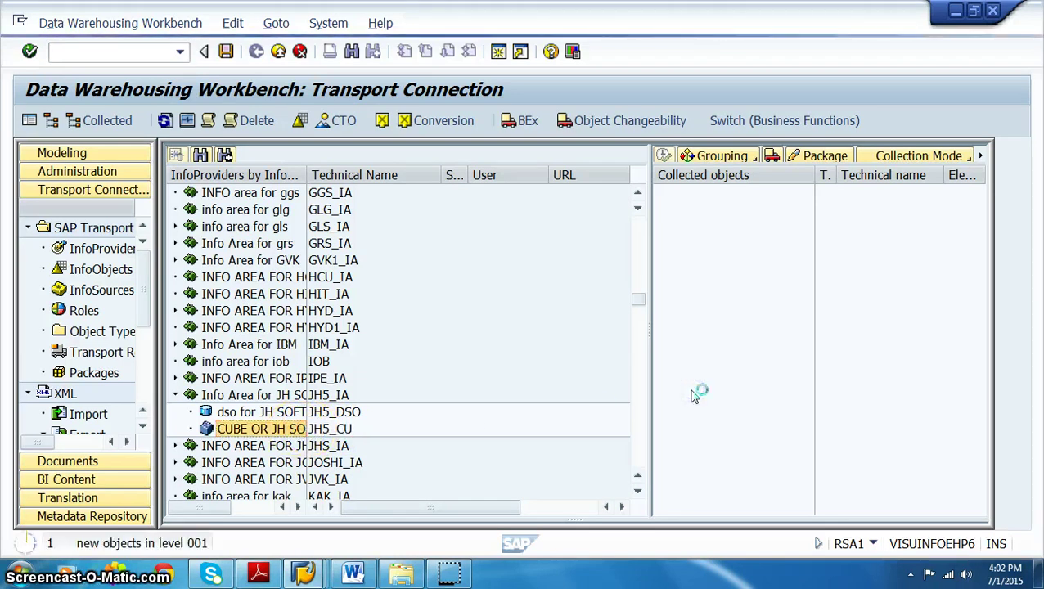
- Expand JH5_CU's dependent objects and mark its InfoArea and InfoObjects for transport
left_click(298, 464)
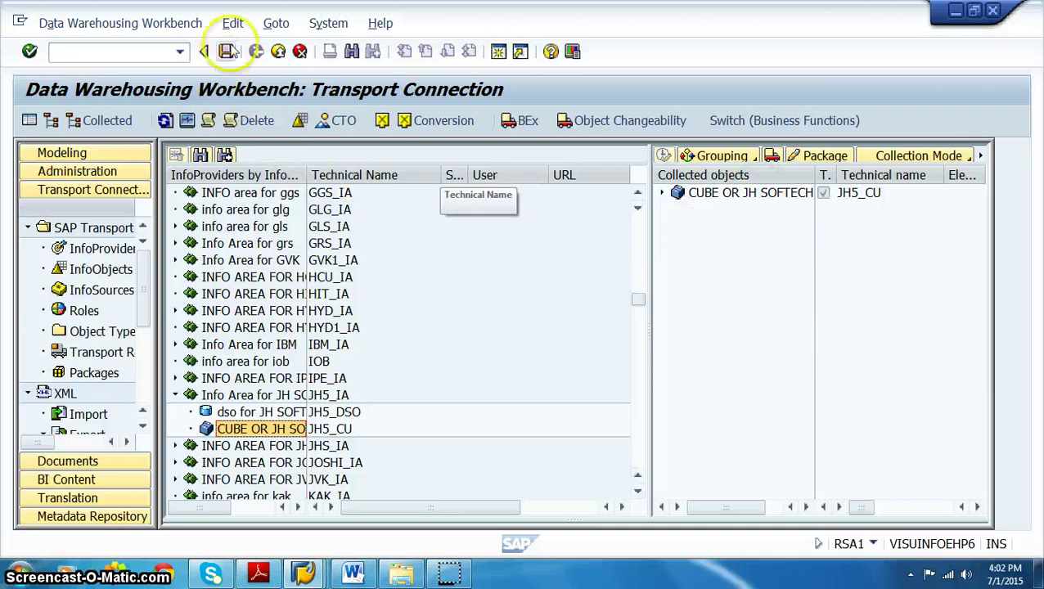
left_click(662, 193)
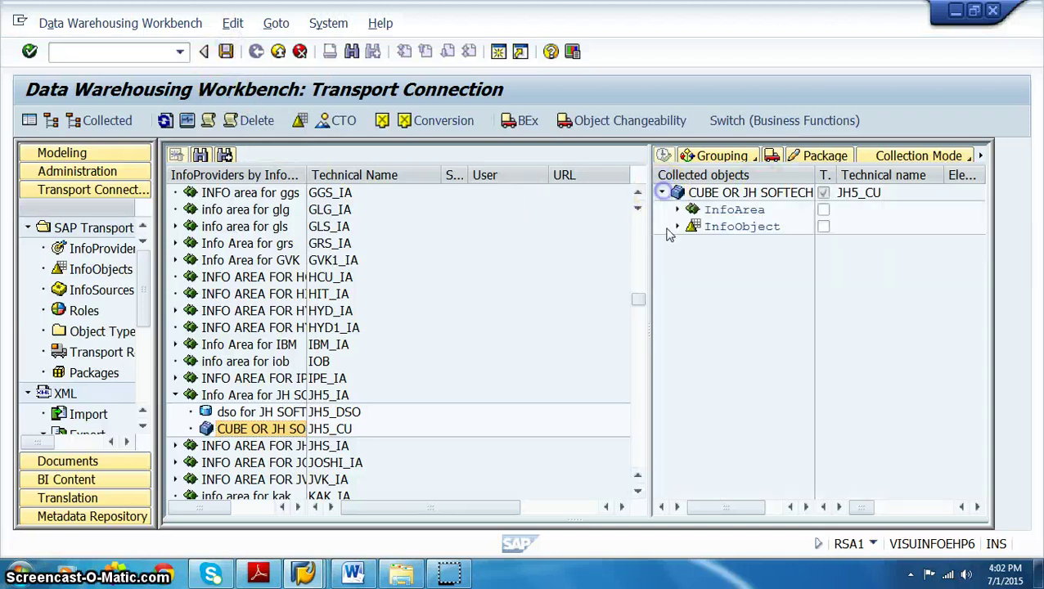
left_click(823, 210)
left_click(822, 227)
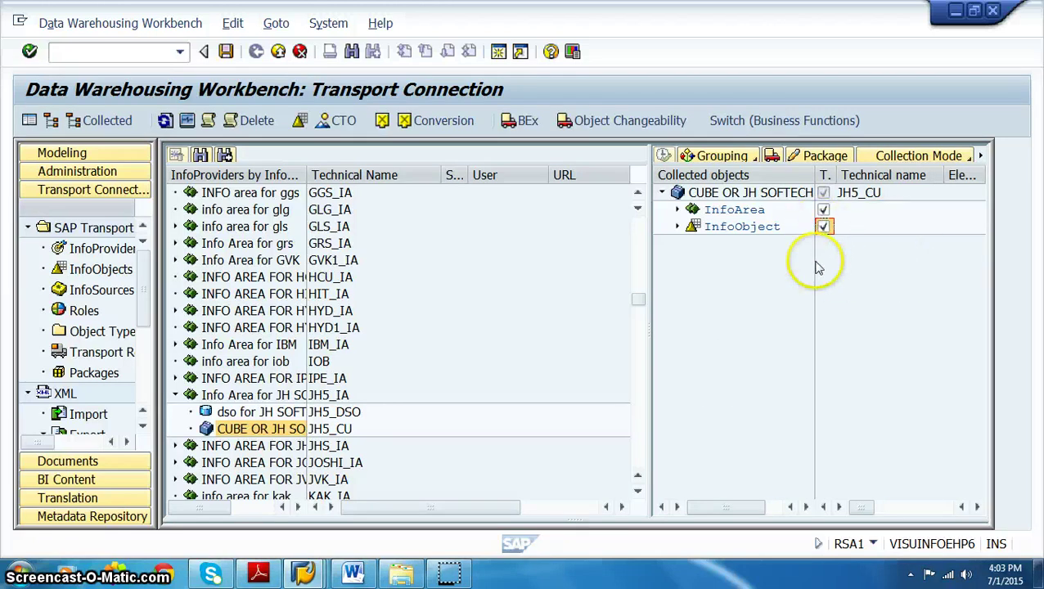
- Change JH5_CU's package from $TMP to ZJHS087 and save the assignment
left_click(771, 157)
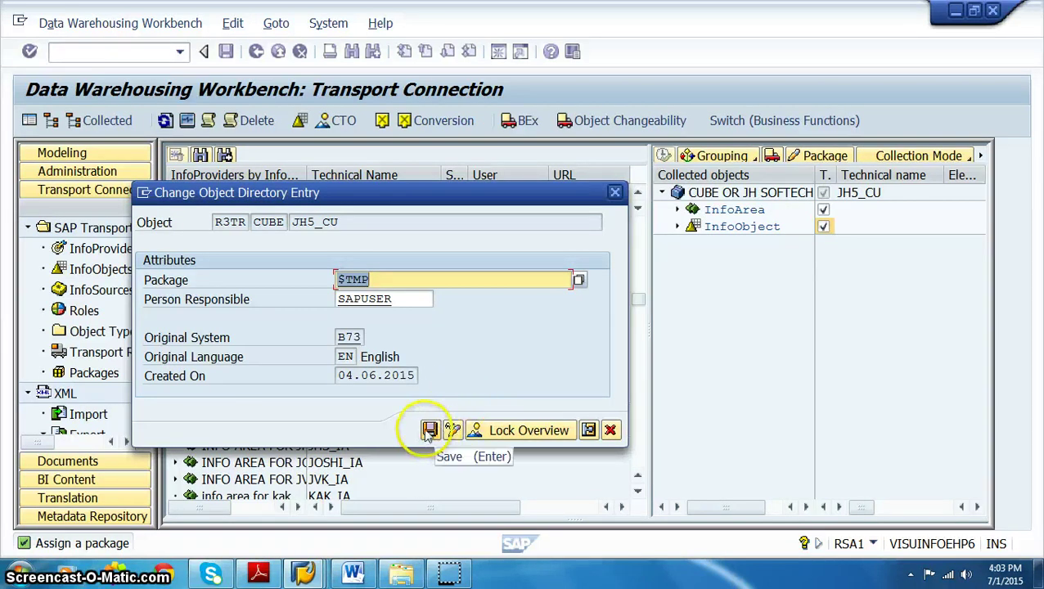
left_click(429, 430)
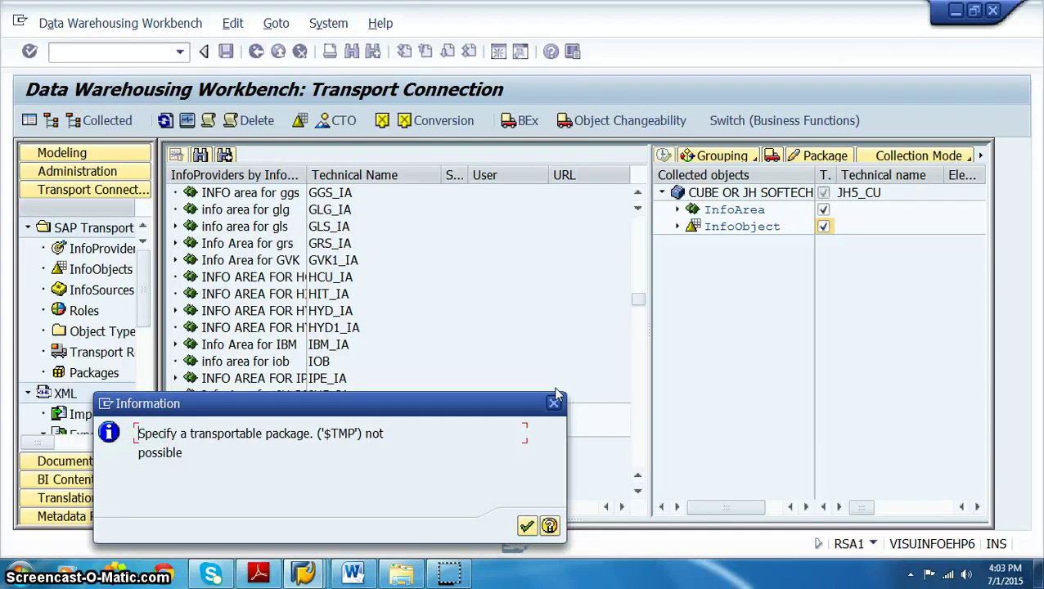
left_click(554, 402)
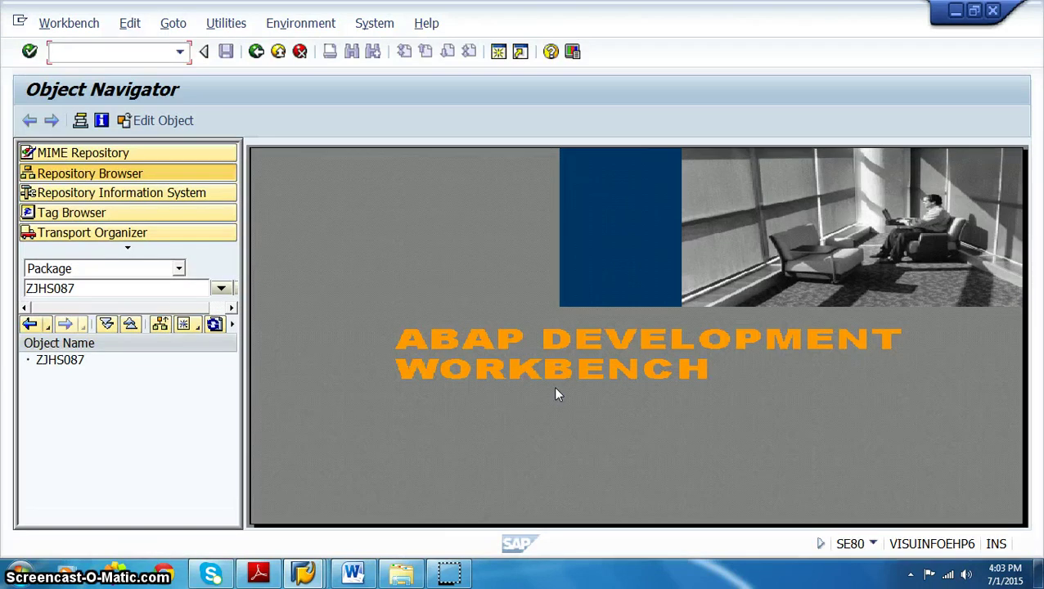
double_click(65, 288)
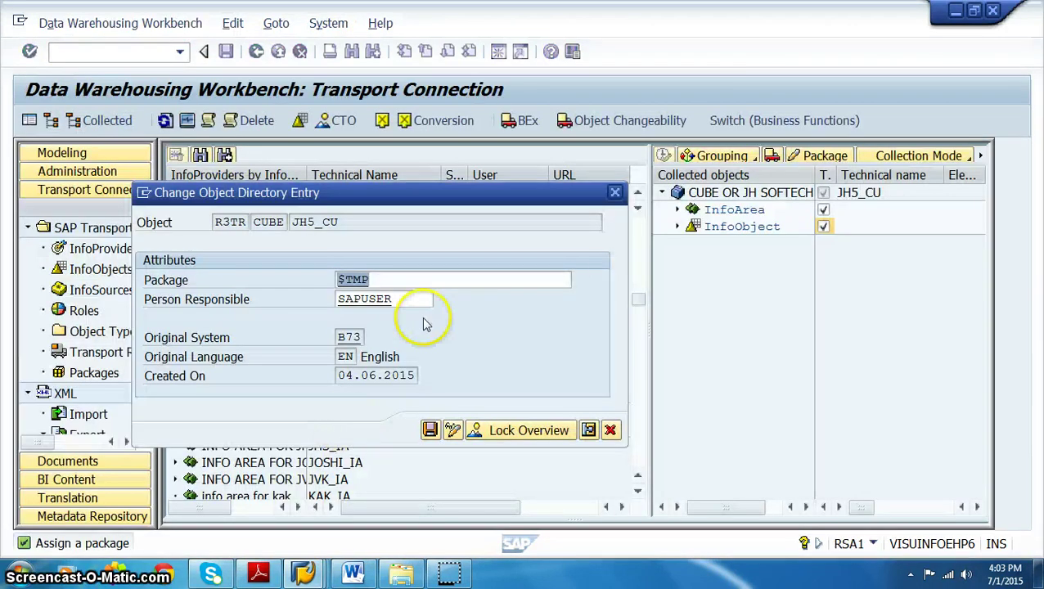
left_click(429, 431)
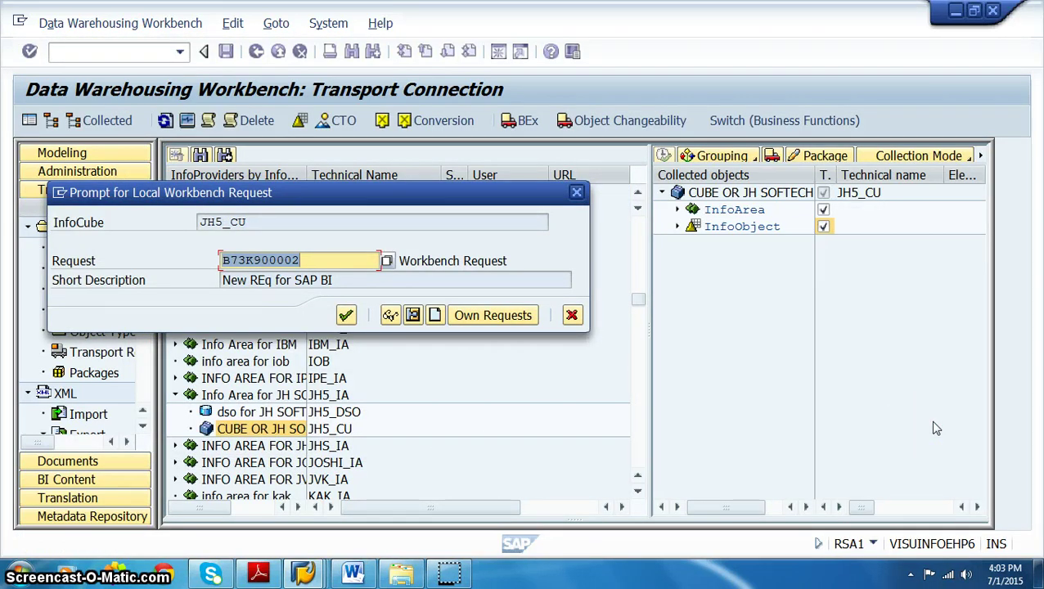
- Create workbench request B73K900004 'New Req for JH5 Cube' with a task for JH5_CU
left_click(433, 316)
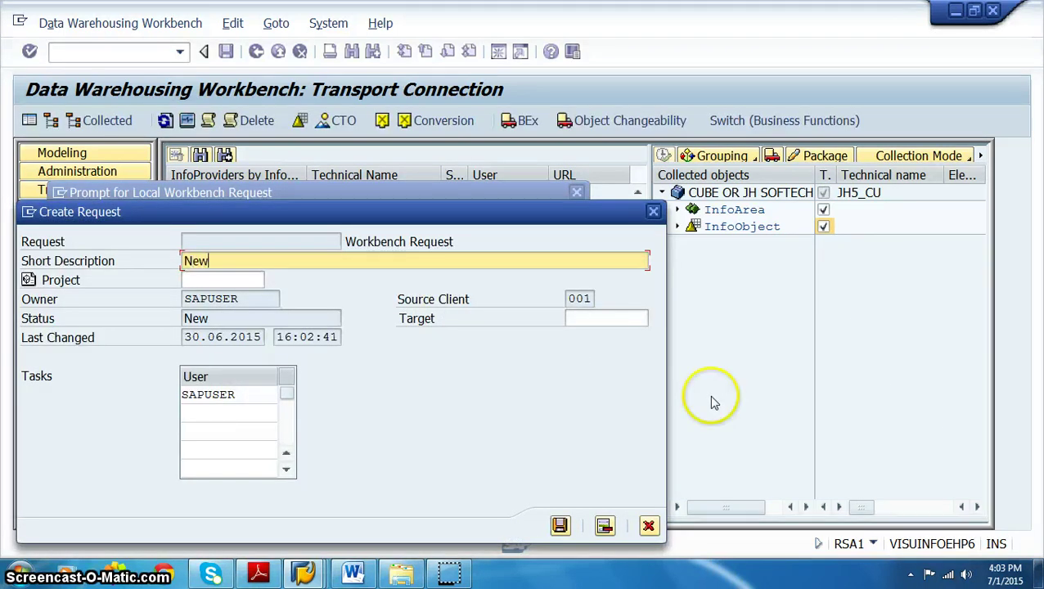
type("New Req for JH5 Cube")
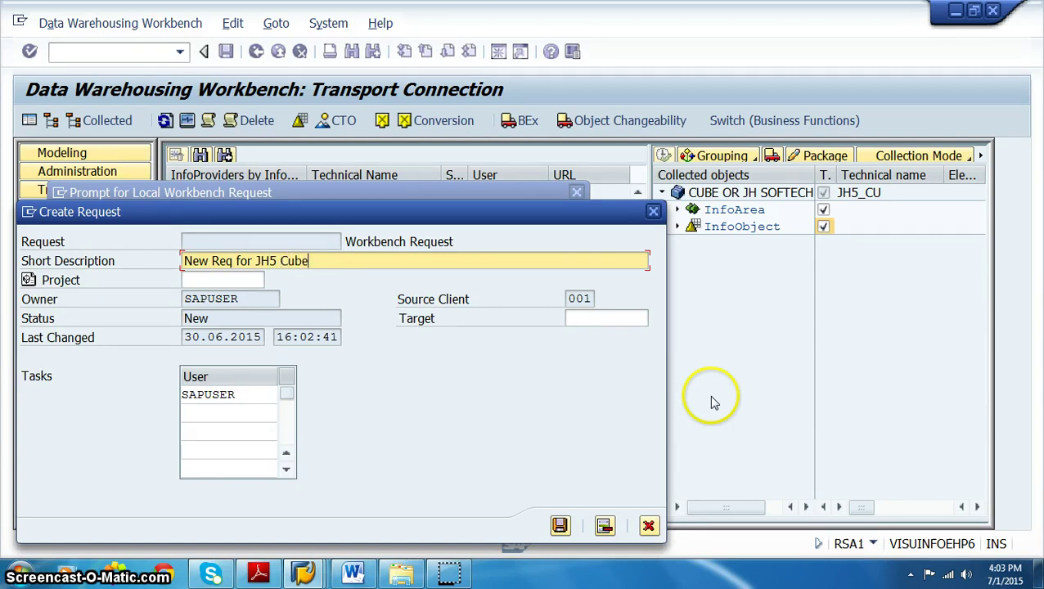
key("Return")
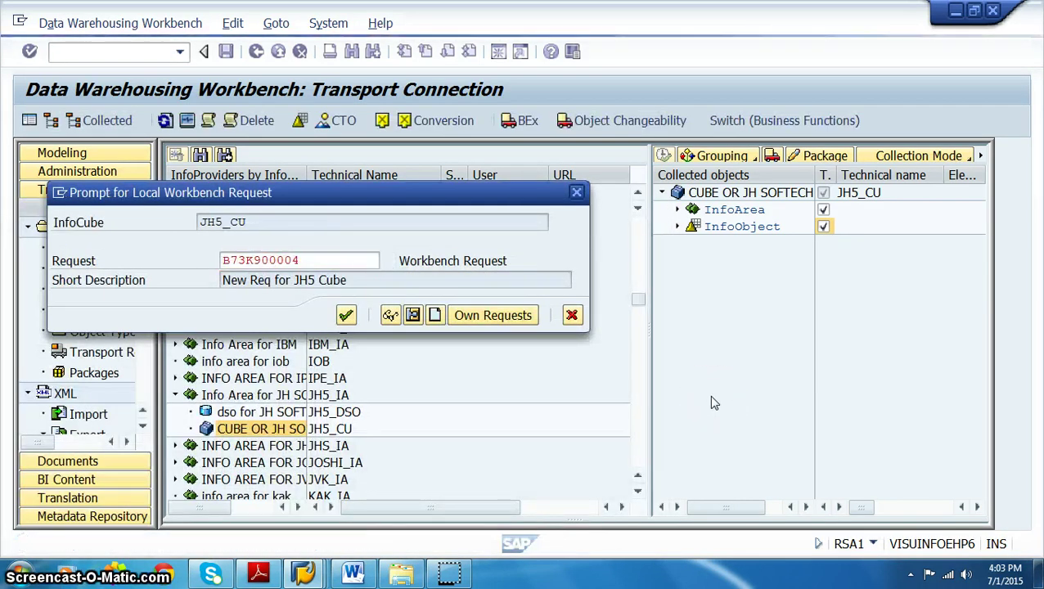
key("Return")
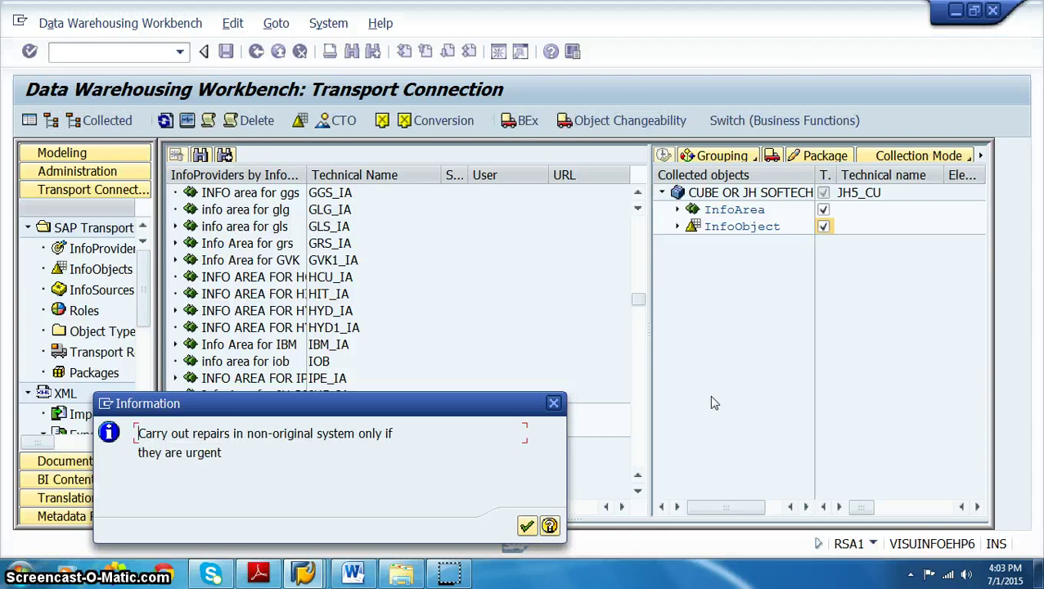
key("Return")
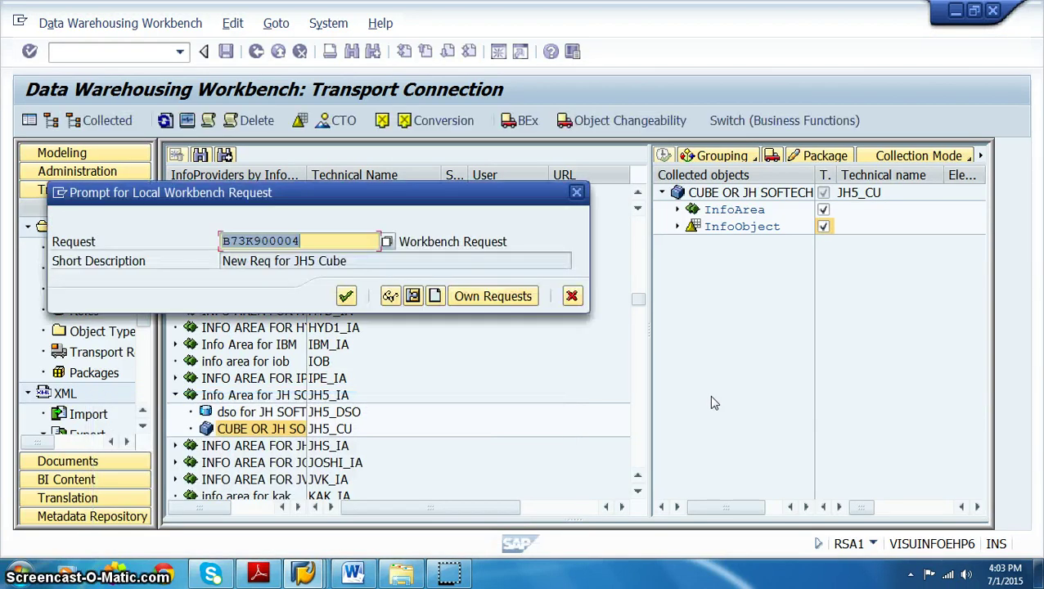
key("Return")
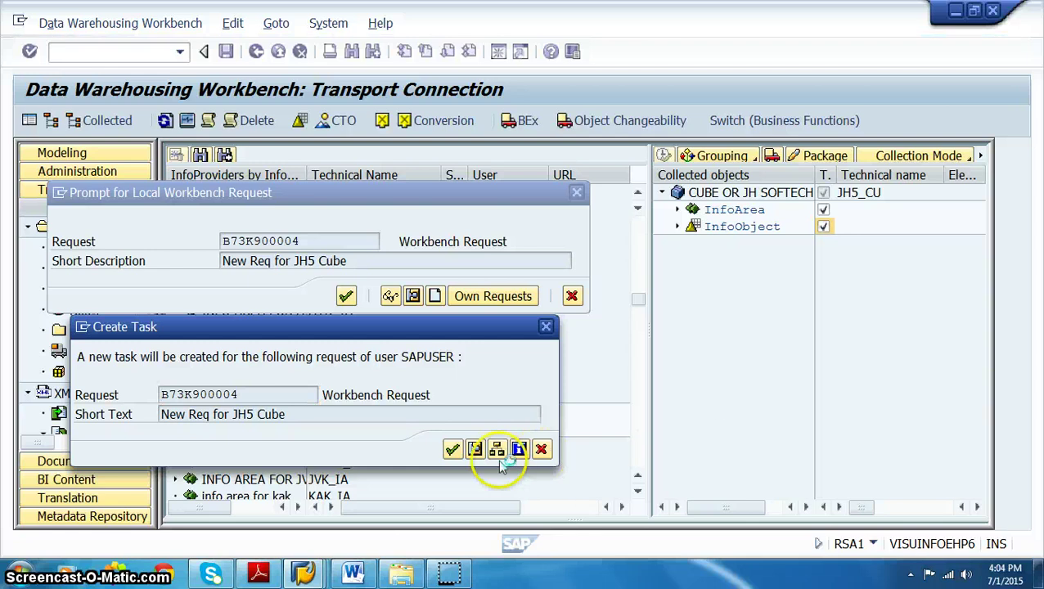
left_click(453, 449)
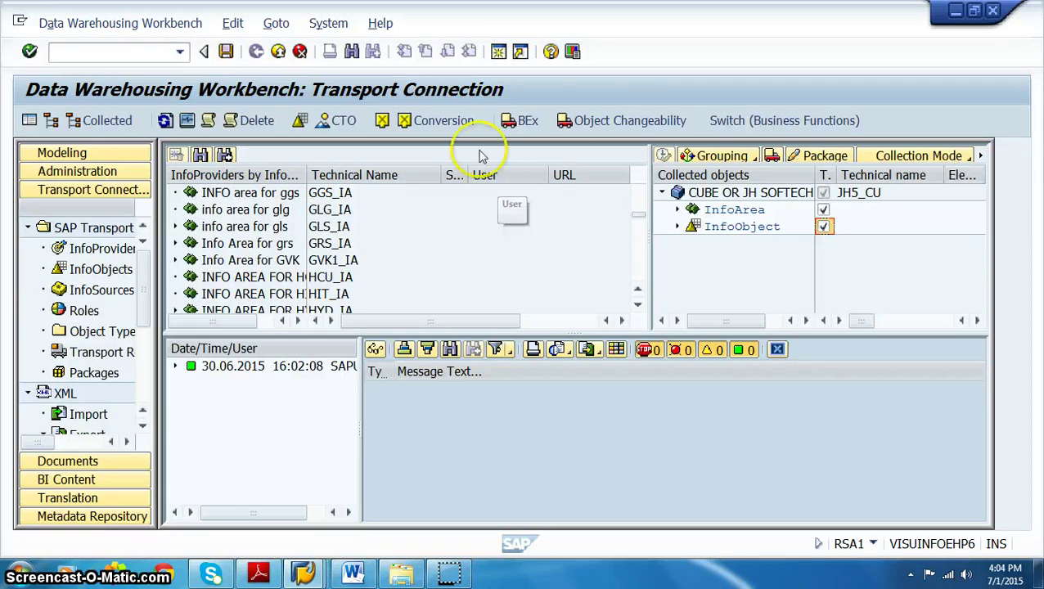
- Leave RSA1 and list modifiable and released workbench requests in SE09
key("F3")
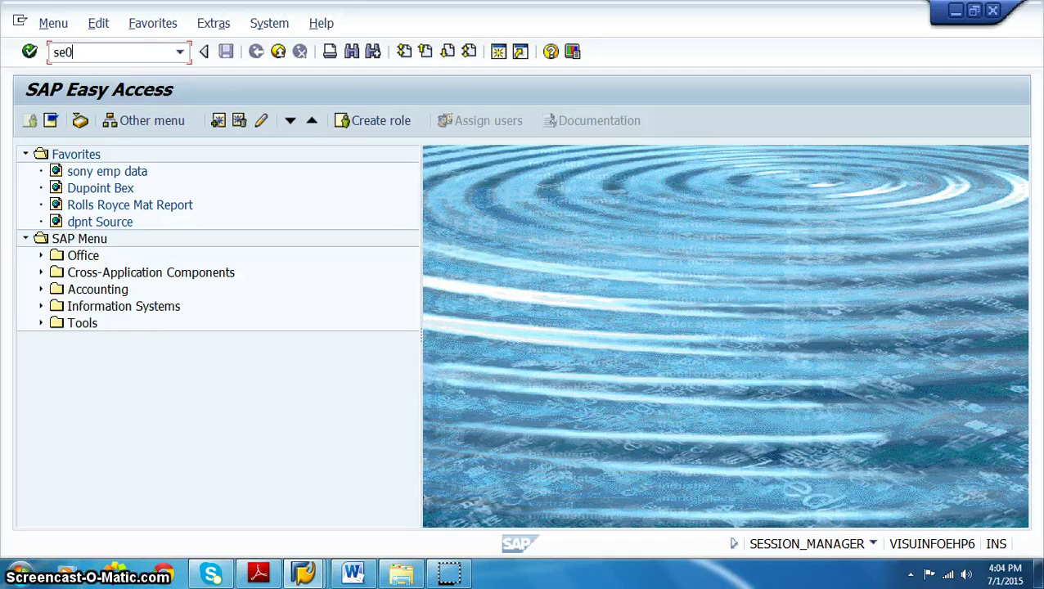
key("Return")
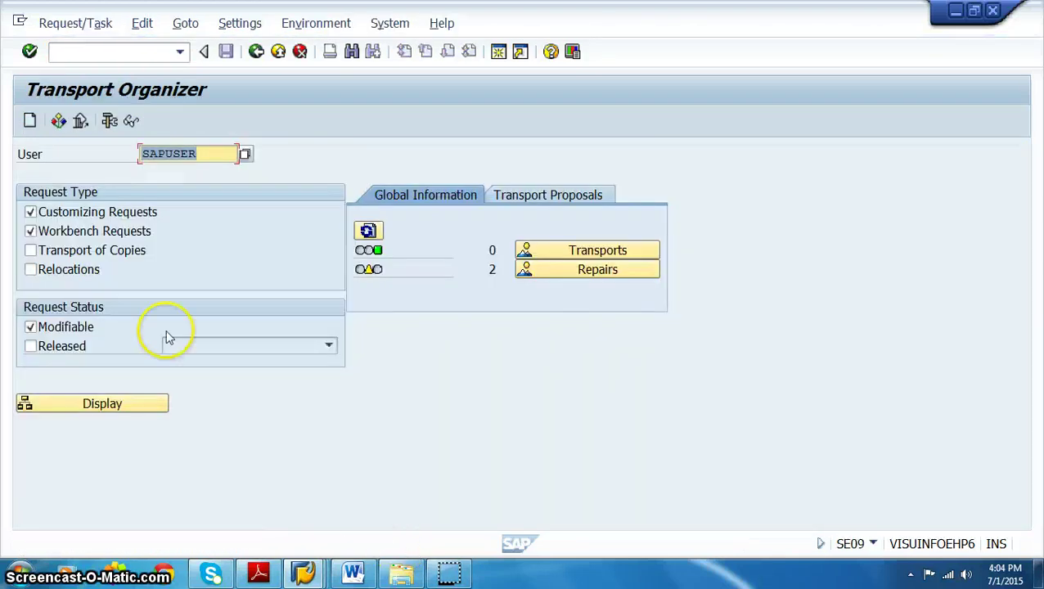
left_click(30, 346)
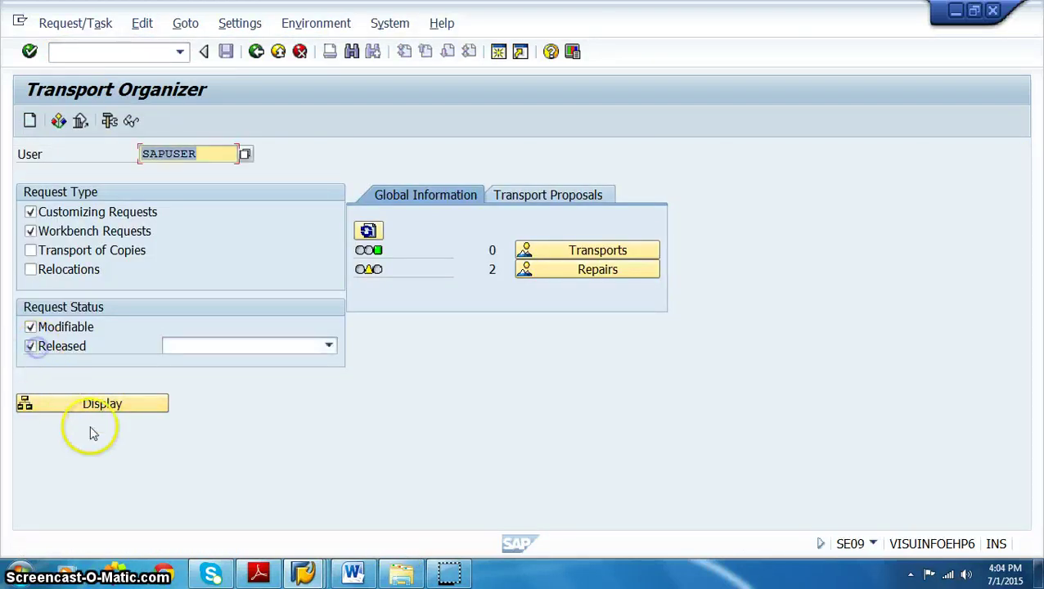
left_click(100, 404)
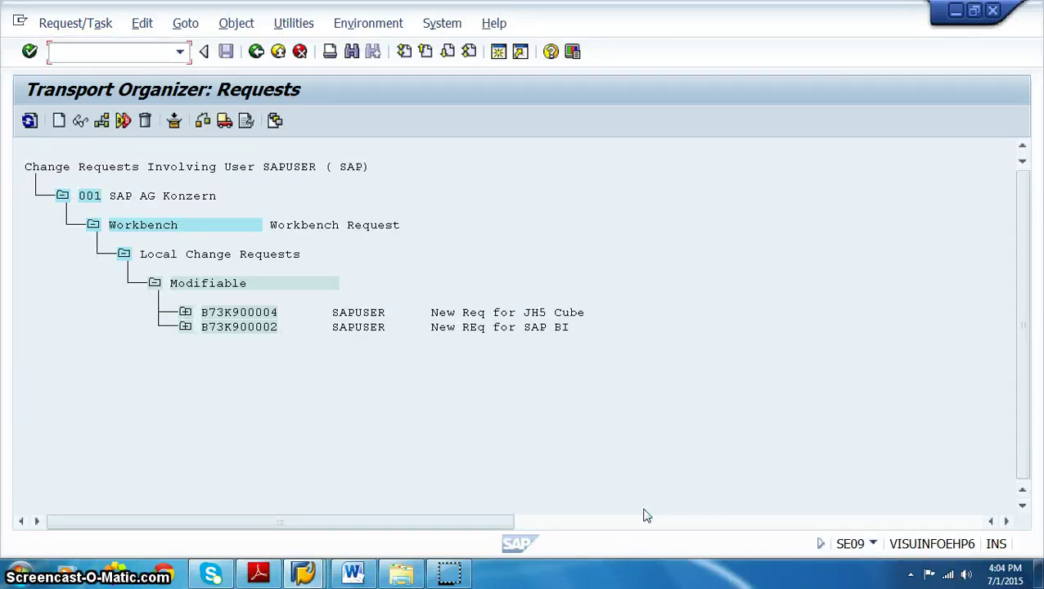
- Attempt to release request B73K900002 directly
left_click(259, 326)
left_click(224, 121)
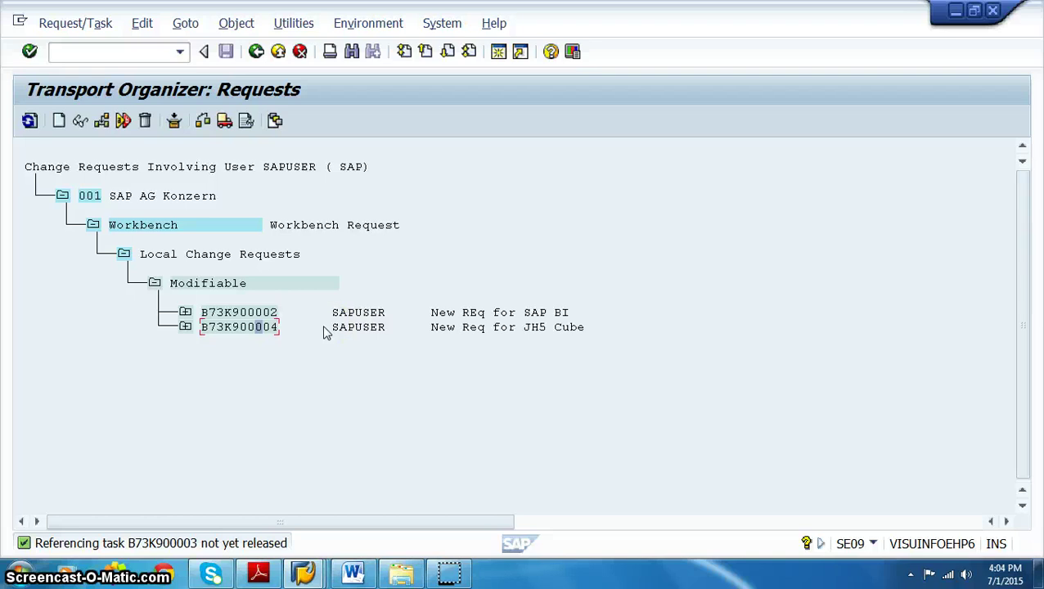
left_click(260, 325)
left_click(256, 314)
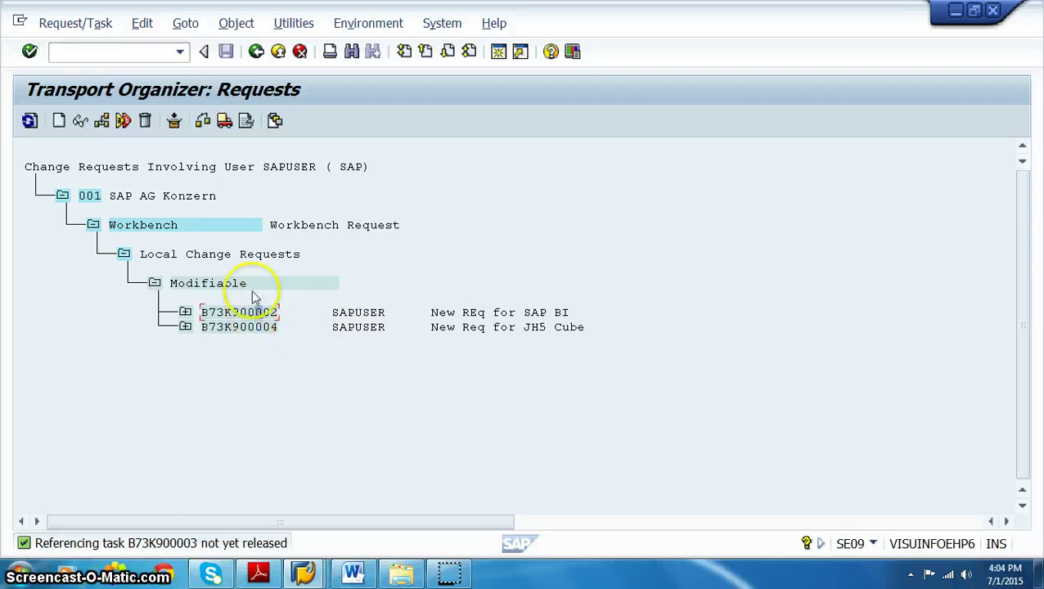
left_click(244, 120)
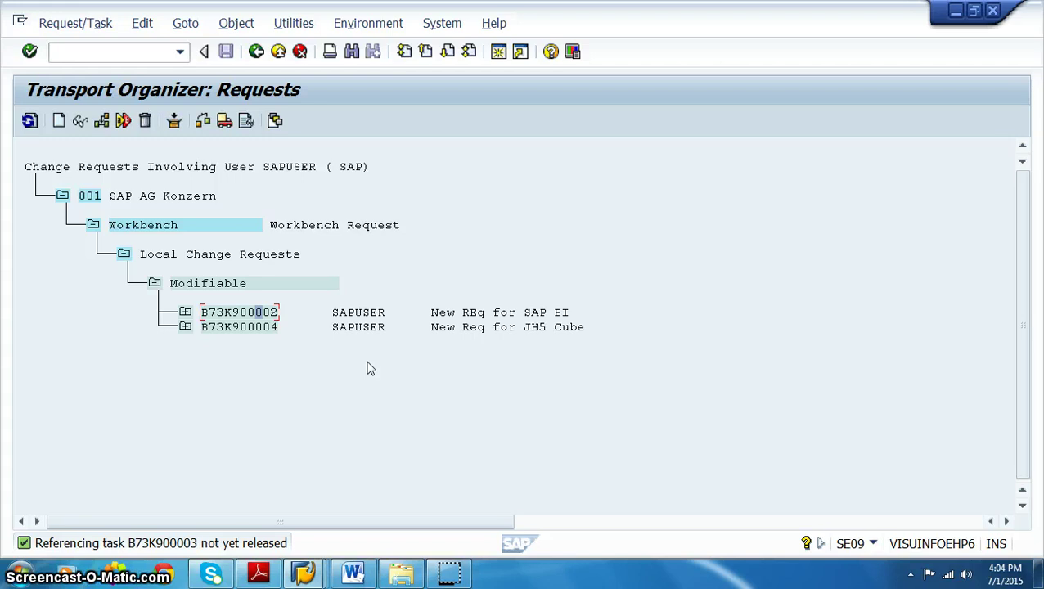
- Release Repair task B73K900006 and Development/Correction task B73K900005 under B73K900004
left_click(185, 312)
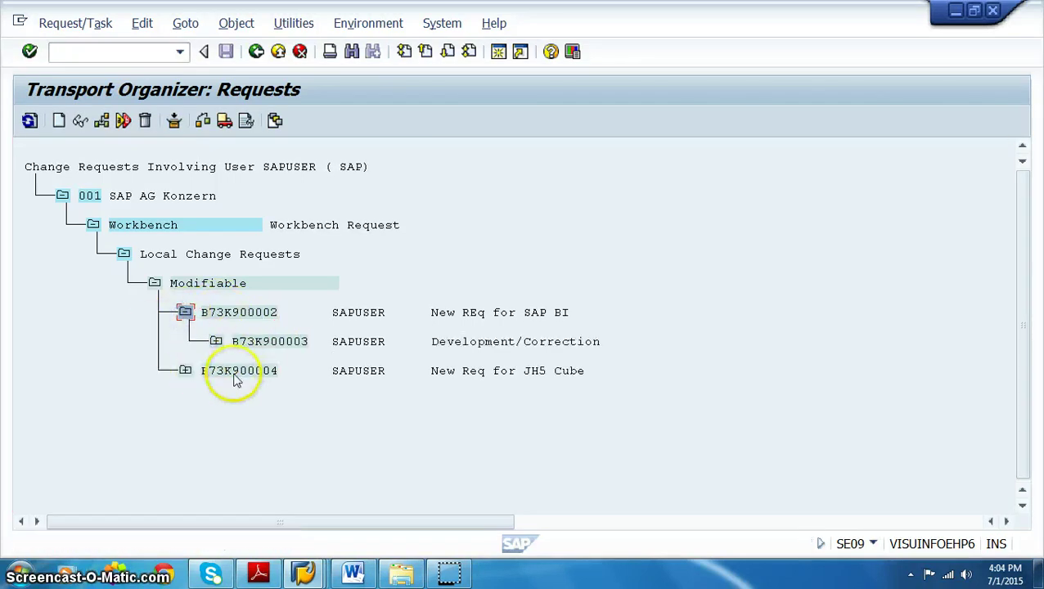
left_click(186, 371)
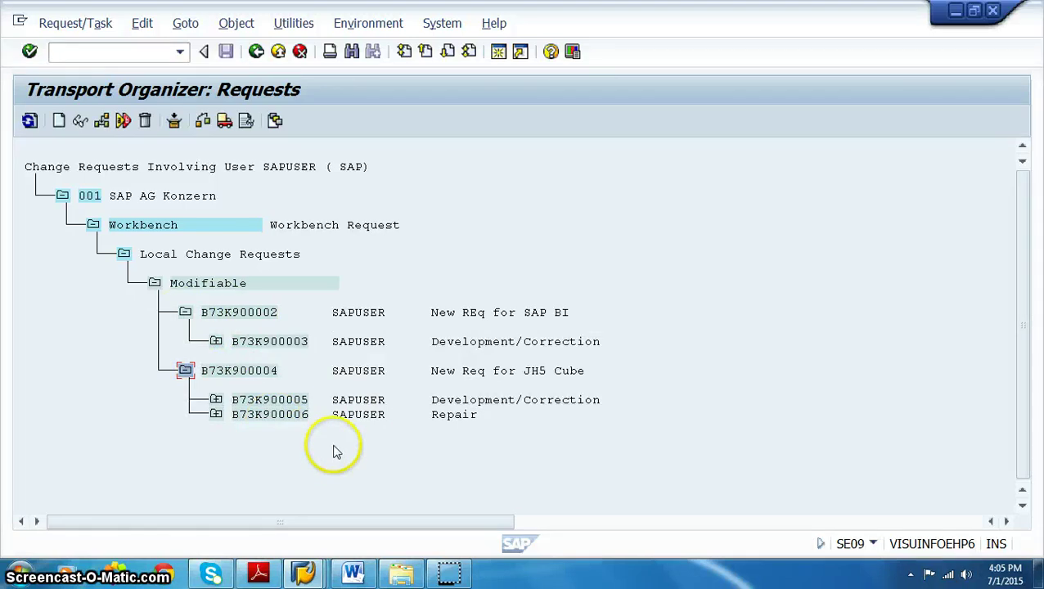
left_click(281, 415)
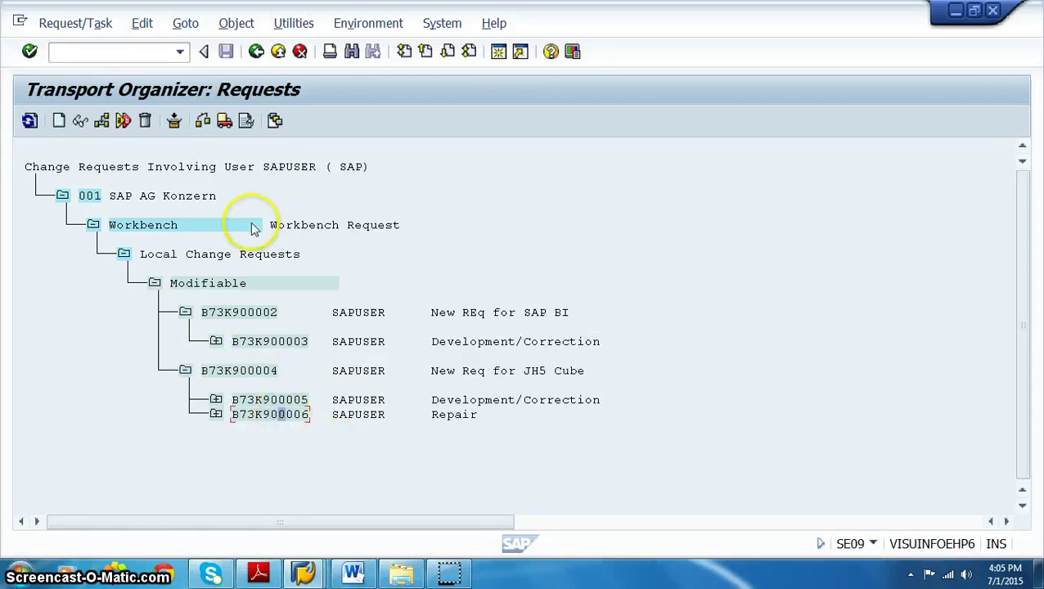
left_click(225, 120)
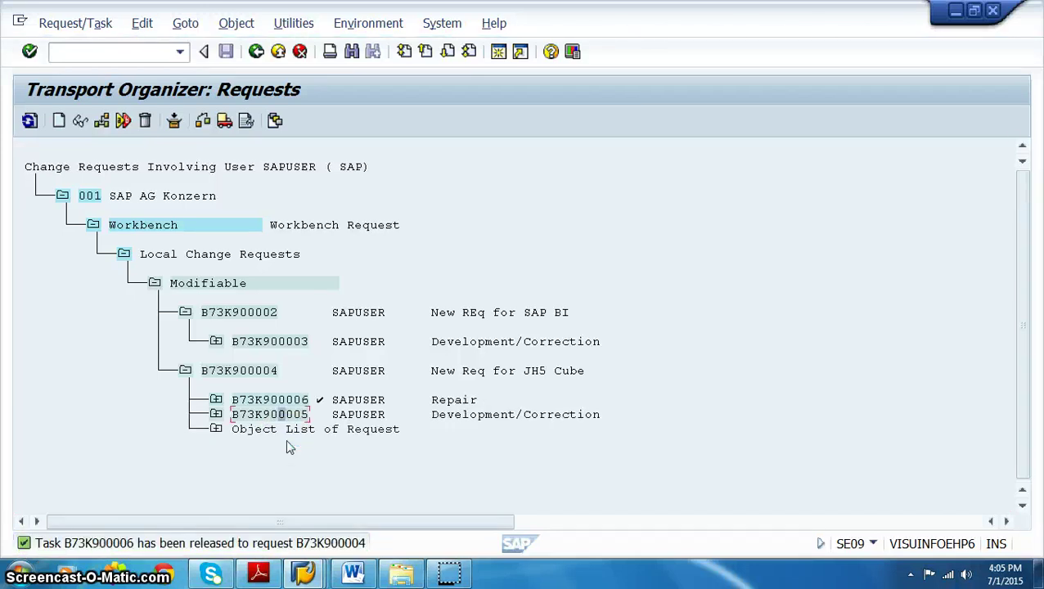
left_click(224, 120)
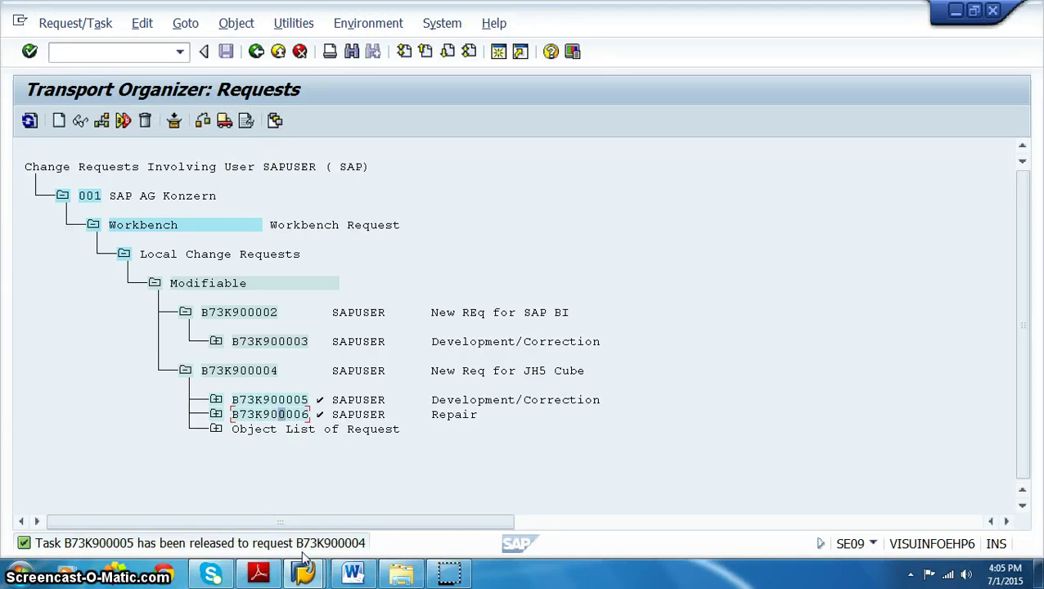
left_click(233, 377)
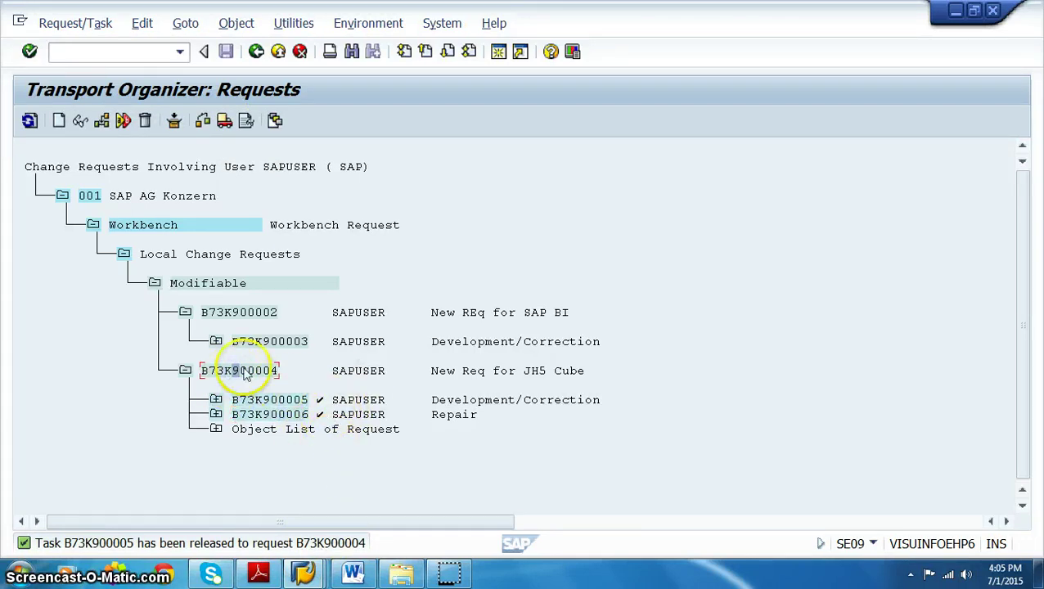
- Release request B73K900004 'New Req for JH5 Cube' with Release Directly
left_click(225, 120)
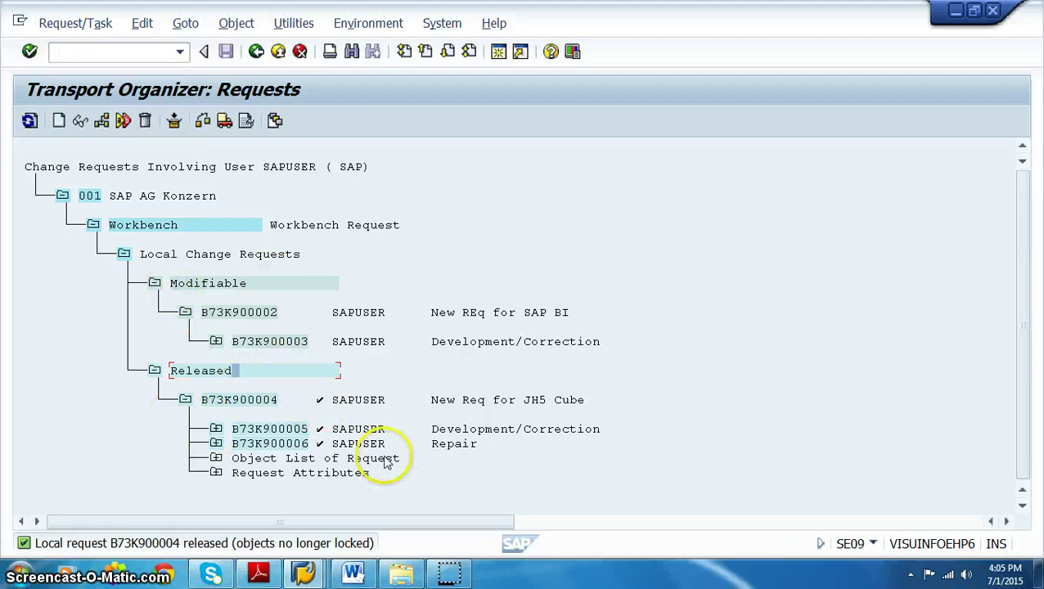
- Go back from the request list to the SE09 initial screen
left_click(252, 54)
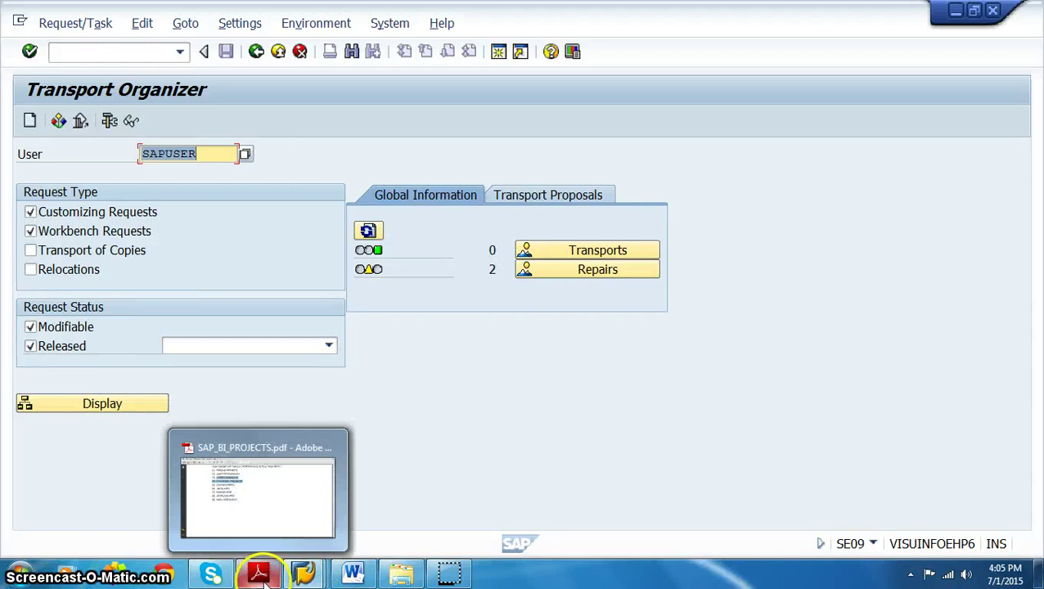
left_click(446, 315)
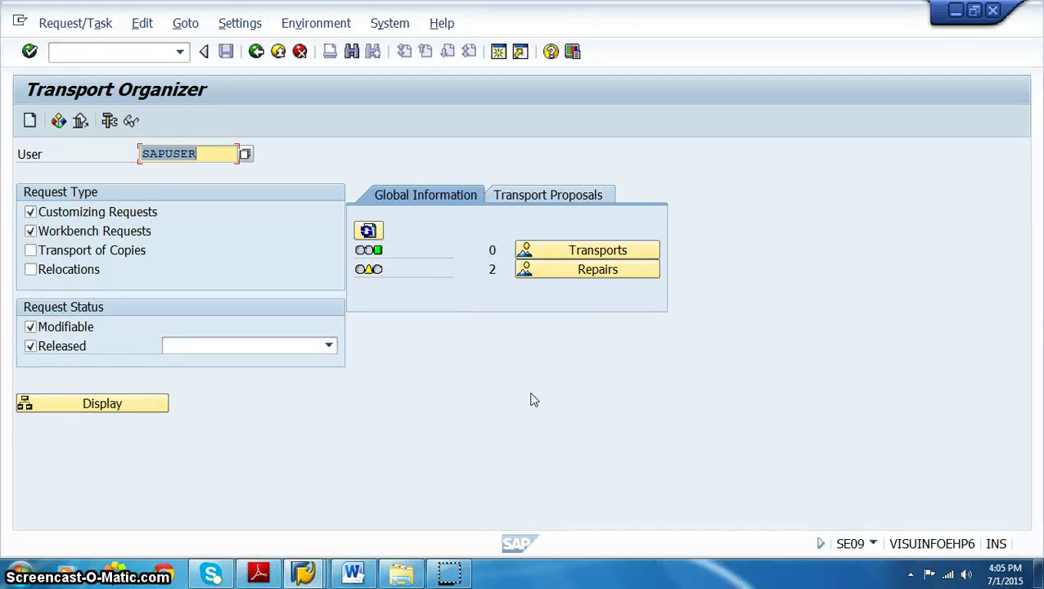